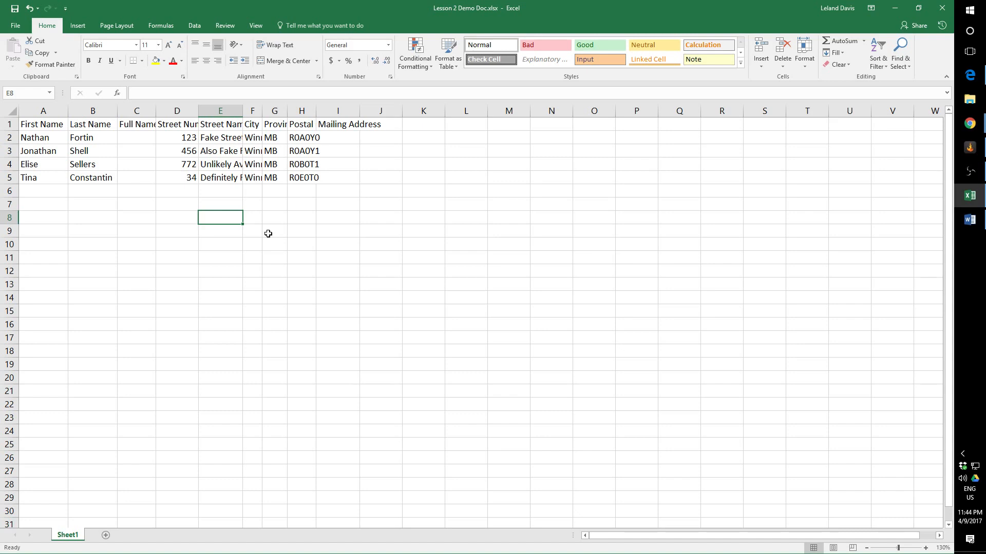
Enter the numbers 1, 2 and 3 in cells E8 to E10.
{"action": "type", "text": "1"}
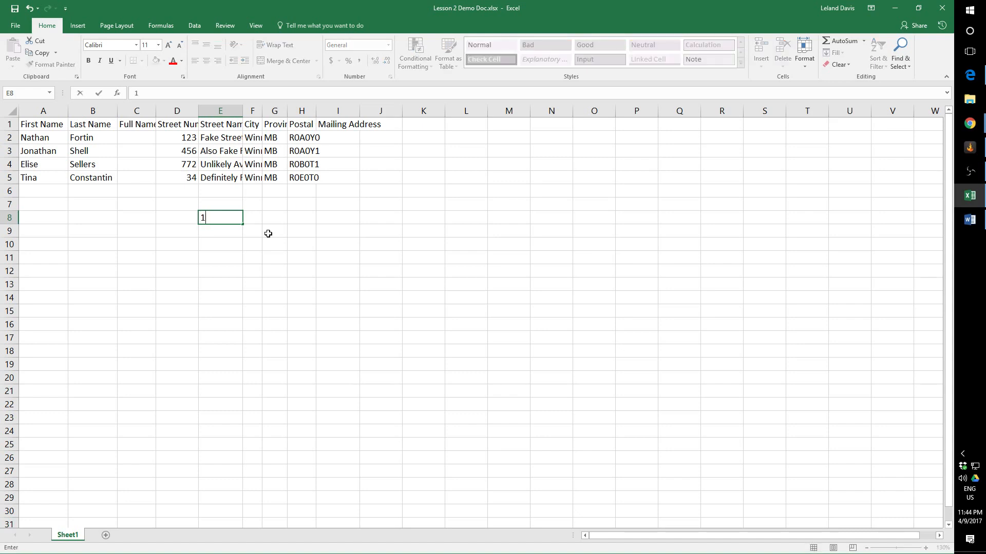
{"action": "key", "text": "Return"}
{"action": "type", "text": "2"}
{"action": "key", "text": "Return"}
{"action": "type", "text": "3"}
{"action": "key", "text": "Return"}
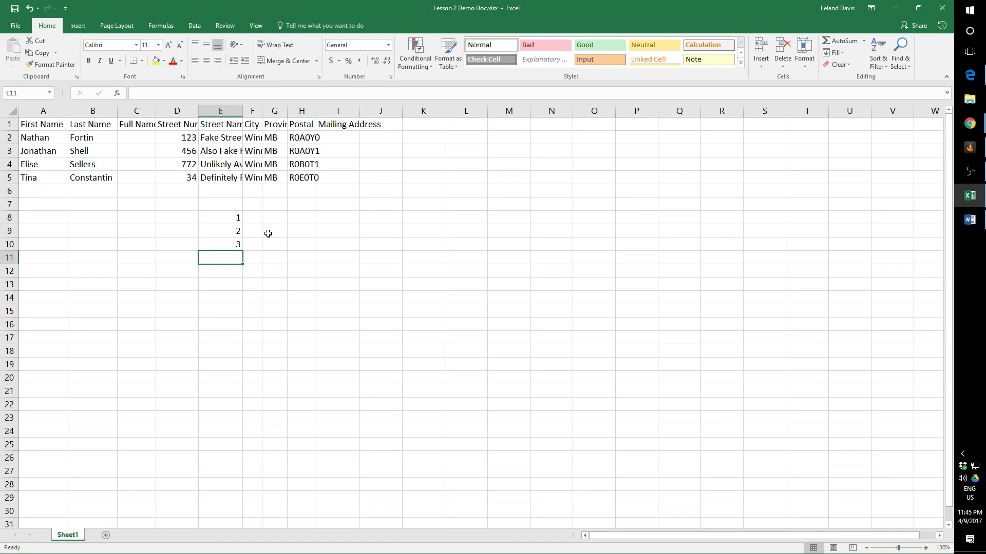
Select cells E8 to E10 and AutoFill the number series down to 15 in cell E22.
{"action": "left_click", "coordinate": [234, 215]}
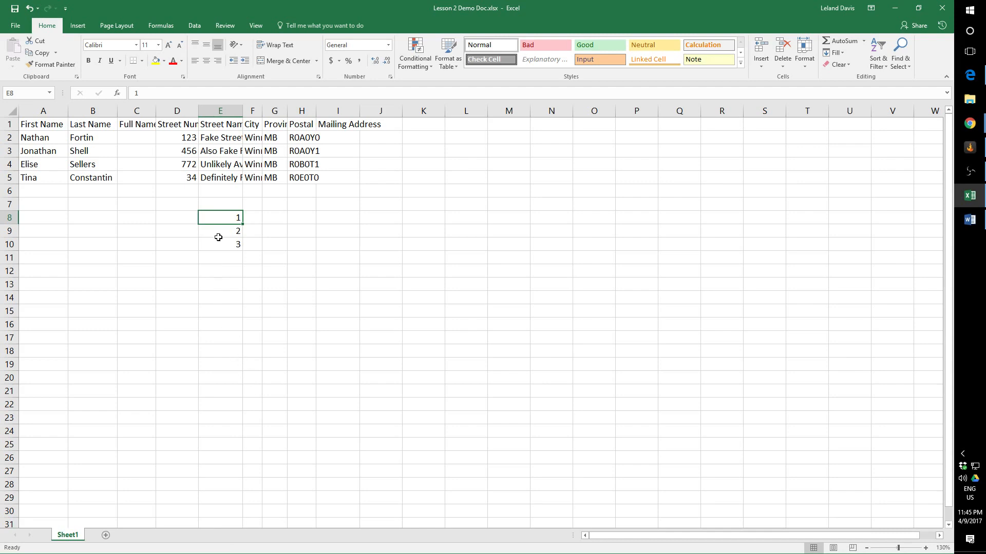
{"action": "scroll", "coordinate": [214, 291], "scroll_direction": "down", "scroll_amount": 1}
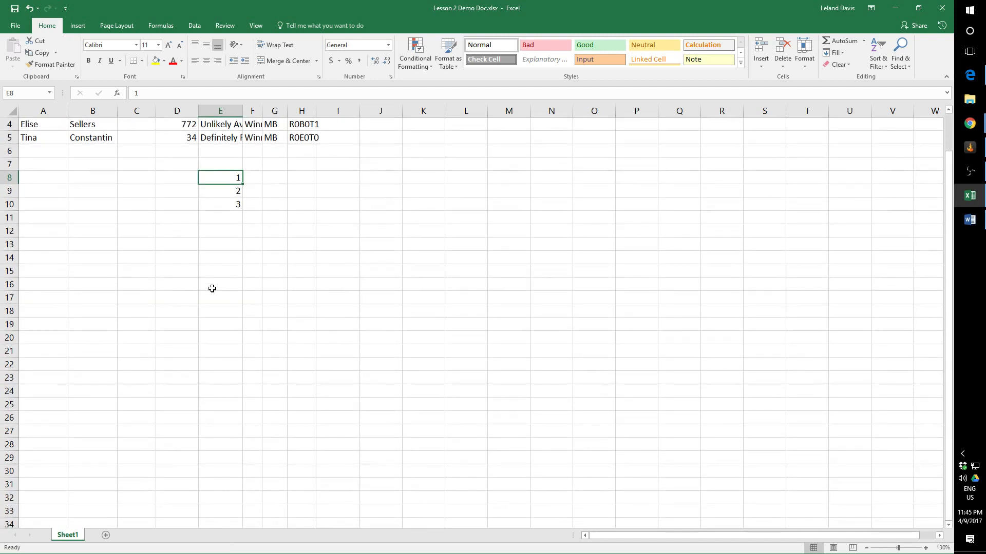
{"action": "left_click", "coordinate": [237, 204], "text": "shift"}
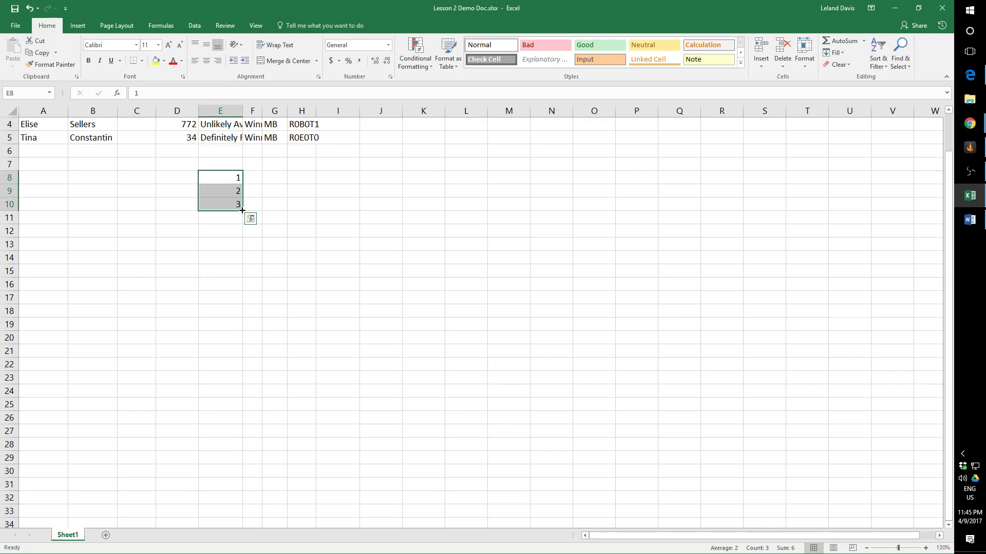
{"action": "left_click_drag", "start_coordinate": [242, 211], "coordinate": [238, 370]}
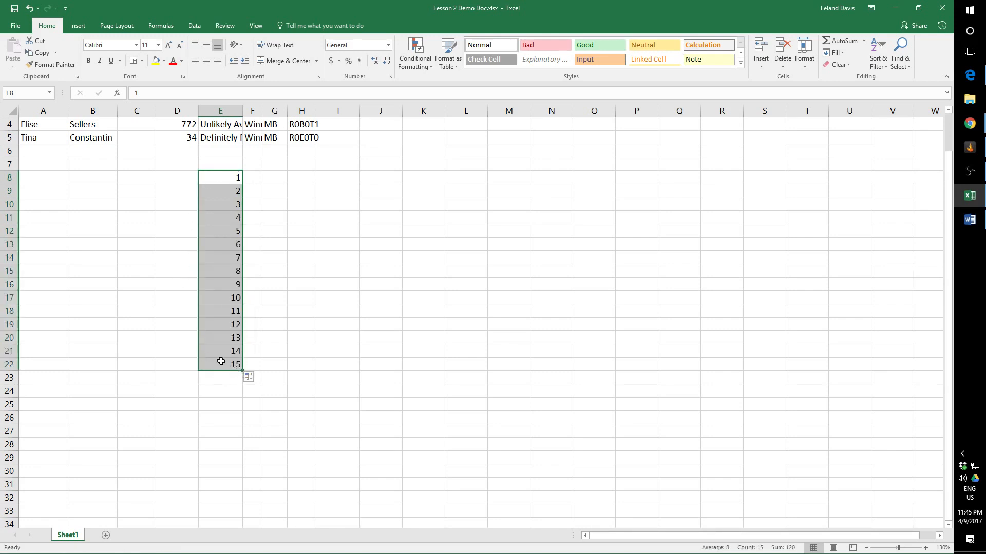
{"action": "scroll", "coordinate": [259, 186], "scroll_direction": "up", "scroll_amount": 1}
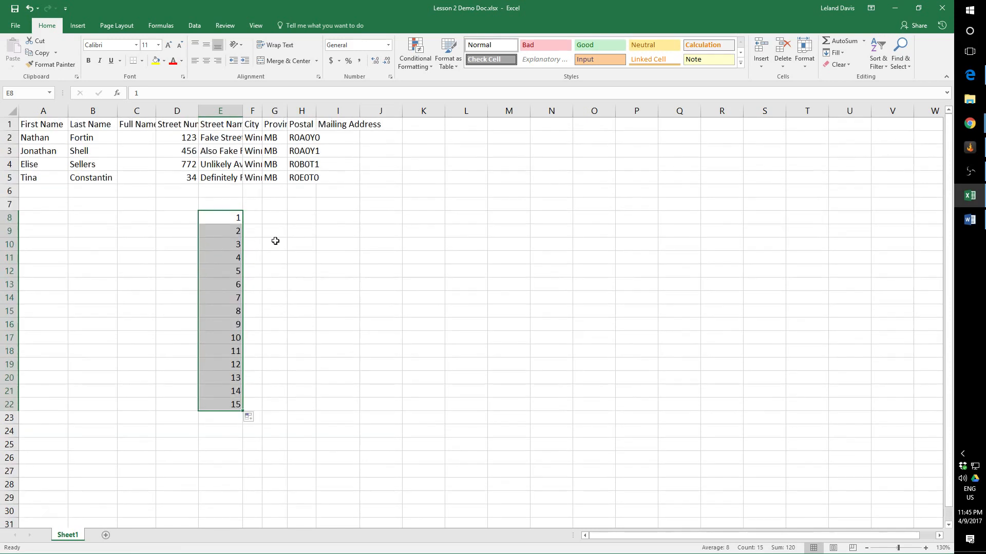
Enter 256, 257 and 258 in cells F8 to F10.
{"action": "left_click", "coordinate": [255, 218]}
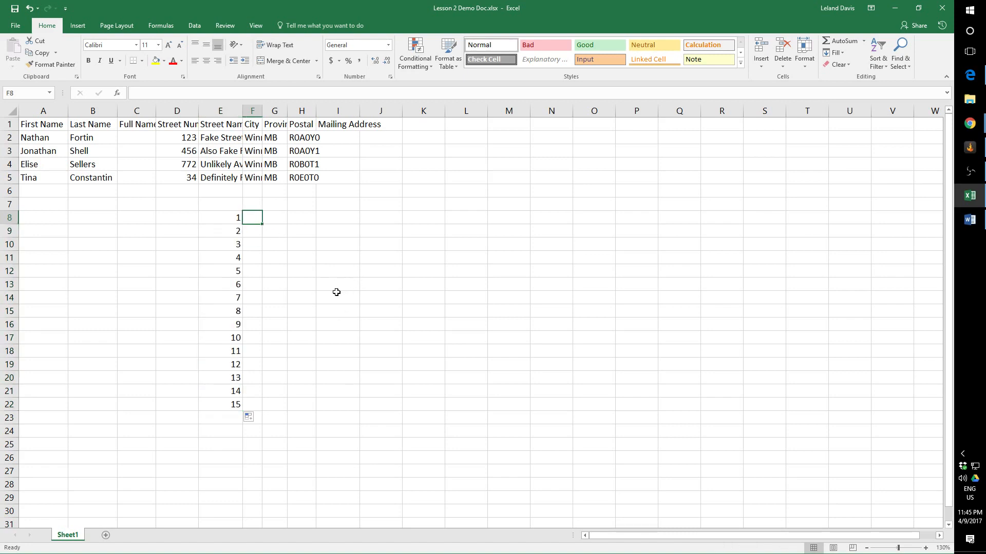
{"action": "type", "text": "256"}
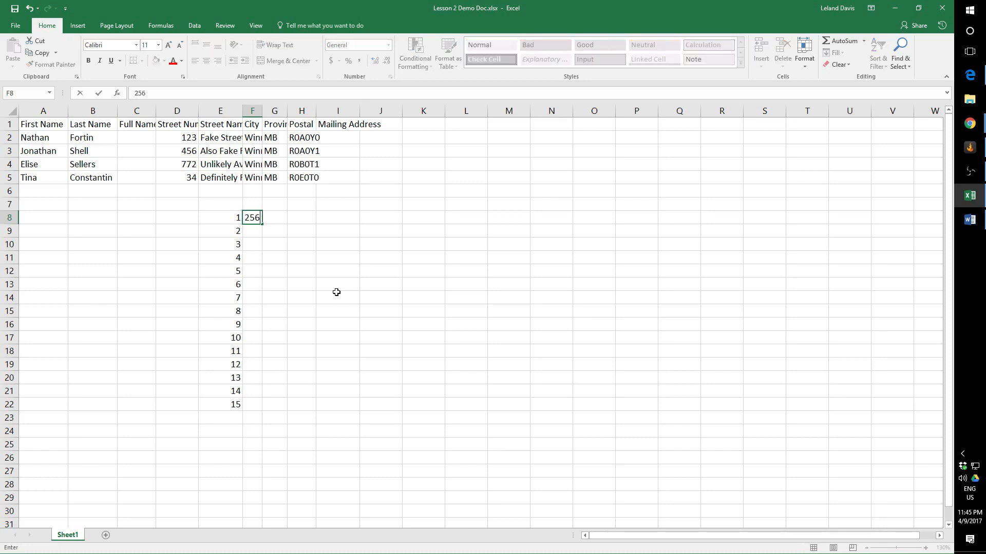
{"action": "key", "text": "Return"}
{"action": "type", "text": "257"}
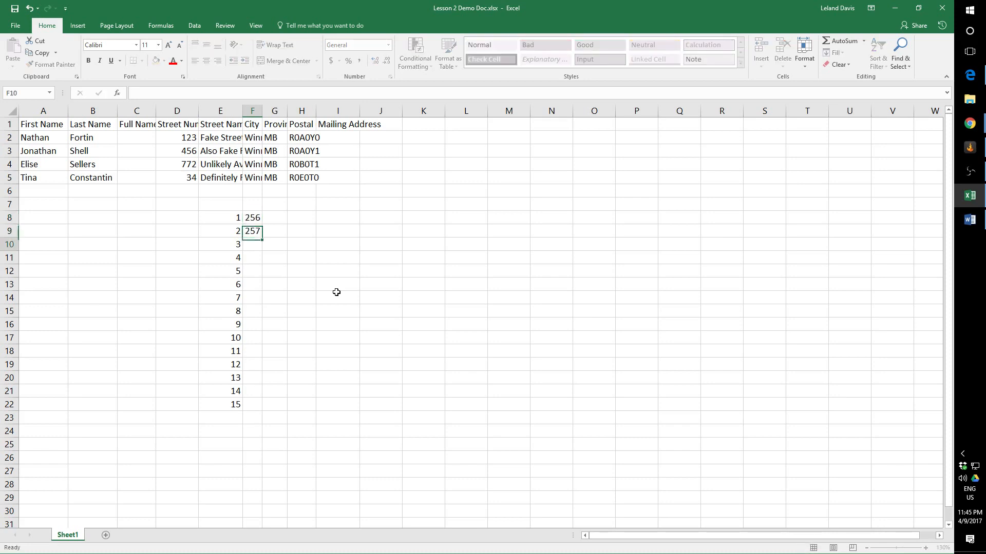
{"action": "key", "text": "Return"}
{"action": "type", "text": "258"}
{"action": "key", "text": "Return"}
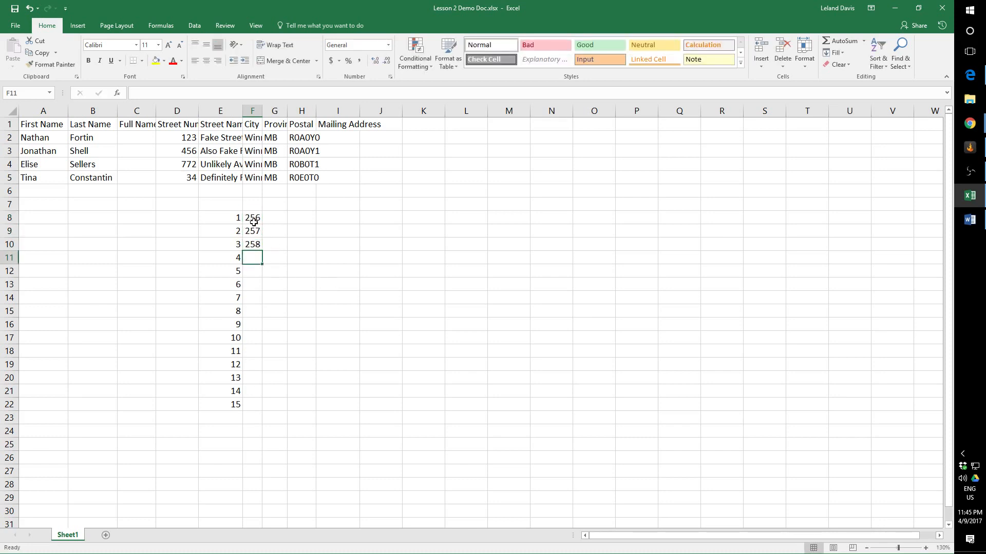
Select cells F8 to F10 and AutoFill the series down to 270 in cell F22.
{"action": "left_click_drag", "start_coordinate": [253, 218], "coordinate": [261, 253]}
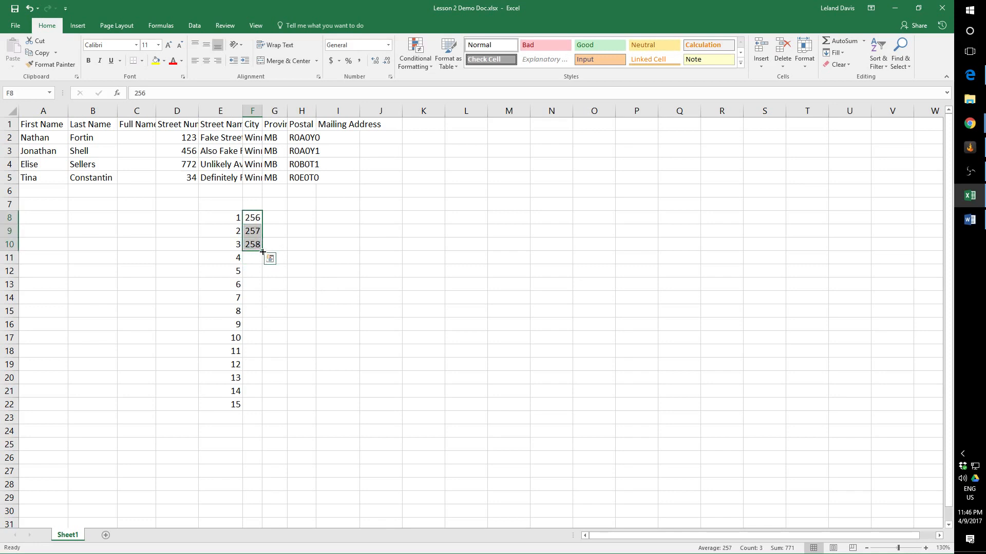
{"action": "left_click", "coordinate": [270, 258]}
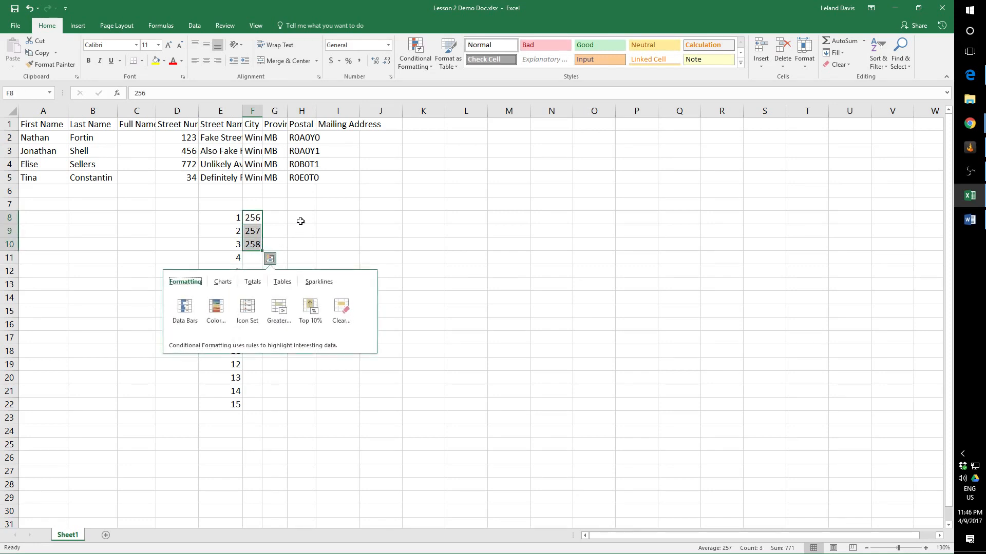
{"action": "key", "text": "Escape"}
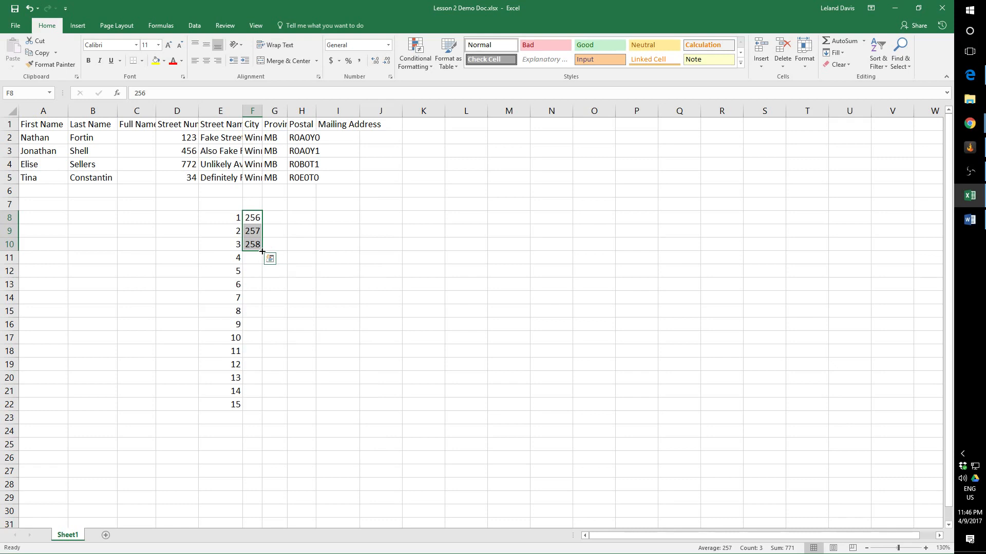
{"action": "left_click_drag", "start_coordinate": [261, 251], "coordinate": [257, 409]}
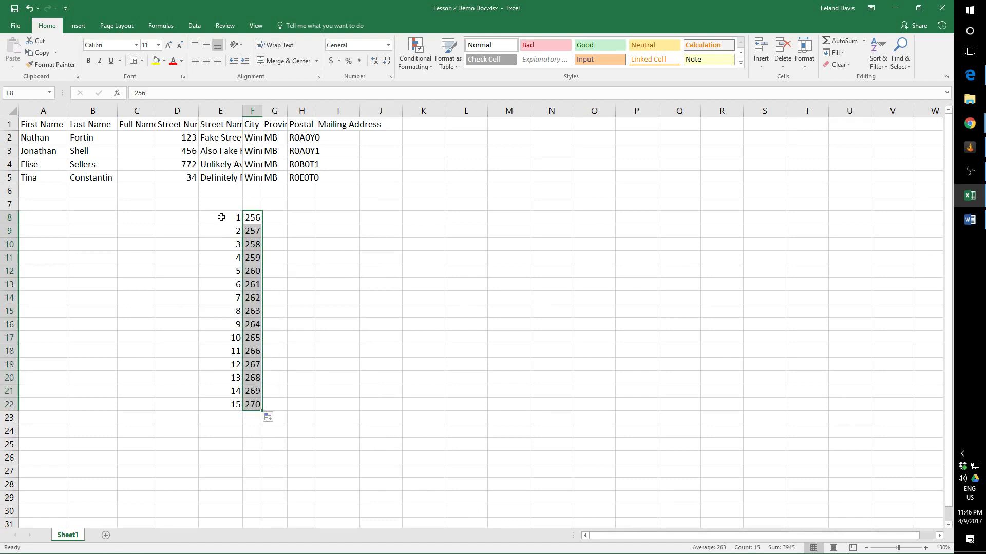
Enter 5, 10 and 15 in cells G8 to G10 and AutoFill the series down to 75 in cell G22.
{"action": "left_click", "coordinate": [279, 219]}
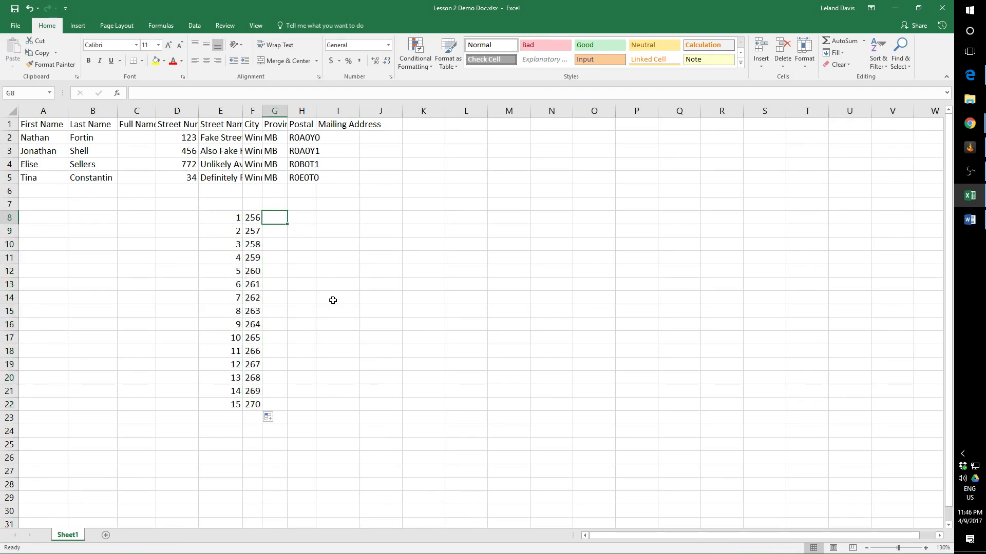
{"action": "type", "text": "5"}
{"action": "key", "text": "Return"}
{"action": "type", "text": "10"}
{"action": "key", "text": "Return"}
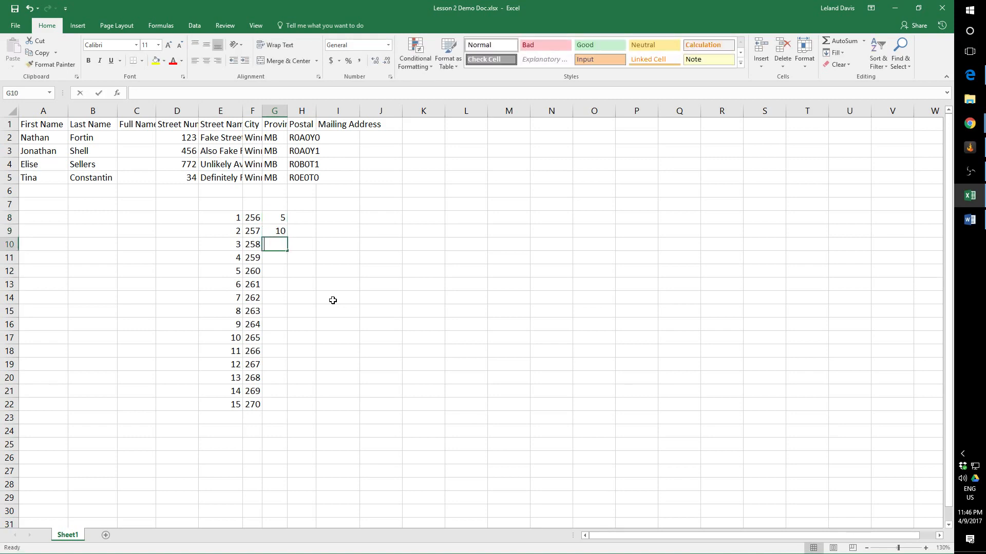
{"action": "type", "text": "15"}
{"action": "key", "text": "Return"}
{"action": "left_click_drag", "start_coordinate": [279, 220], "coordinate": [288, 409]}
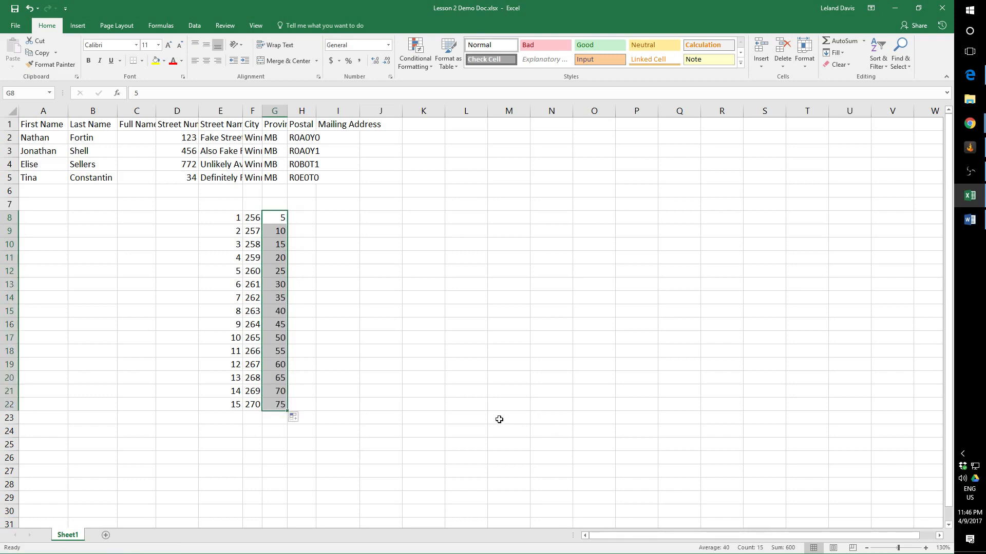
Clear the three practice number series from cells E8 to G22.
{"action": "left_click", "coordinate": [216, 217]}
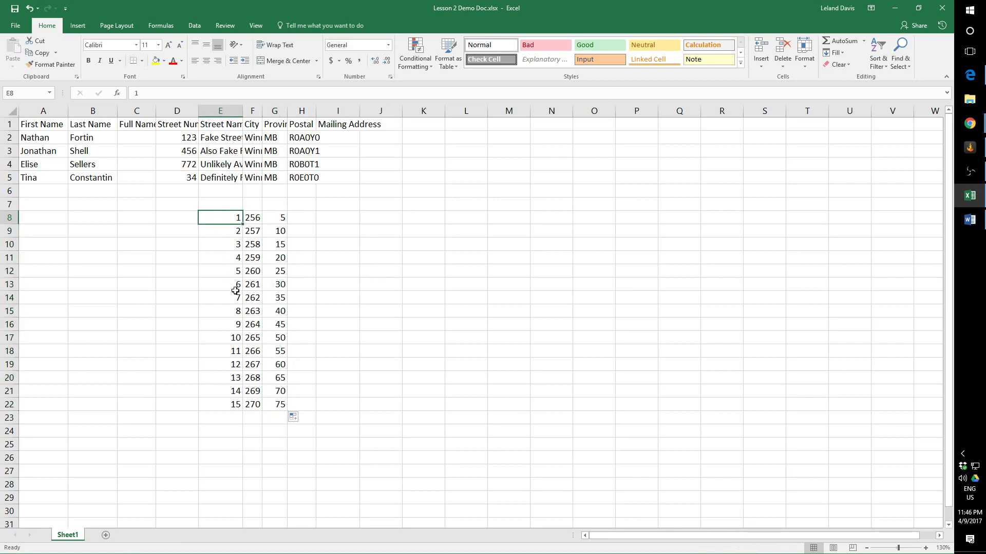
{"action": "left_click", "coordinate": [282, 404], "text": "shift"}
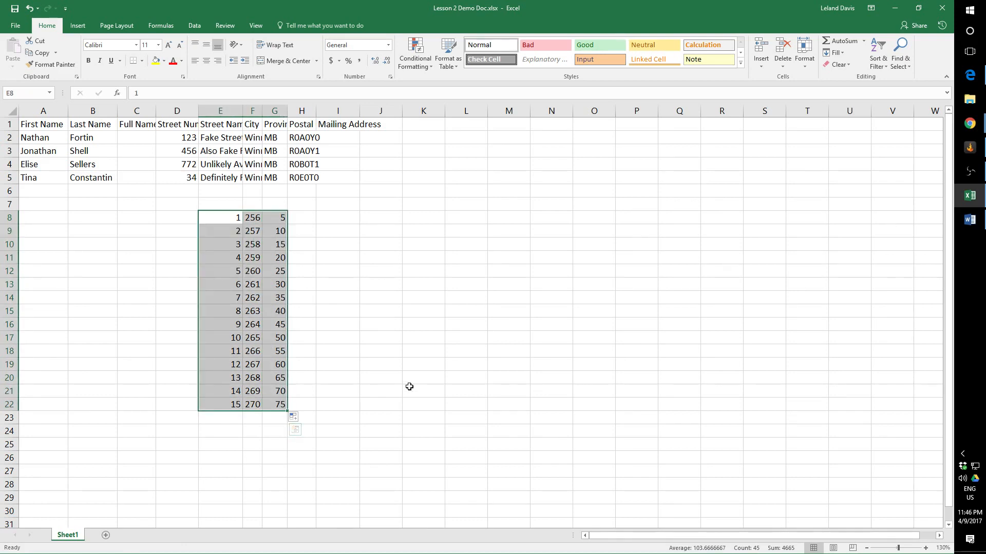
{"action": "key", "text": "Delete"}
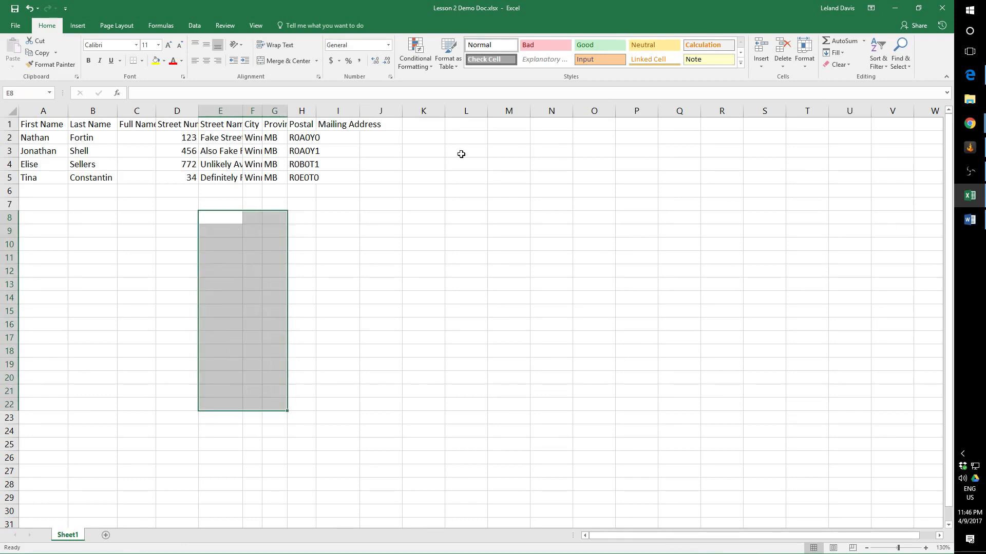
{"action": "left_click", "coordinate": [43, 222]}
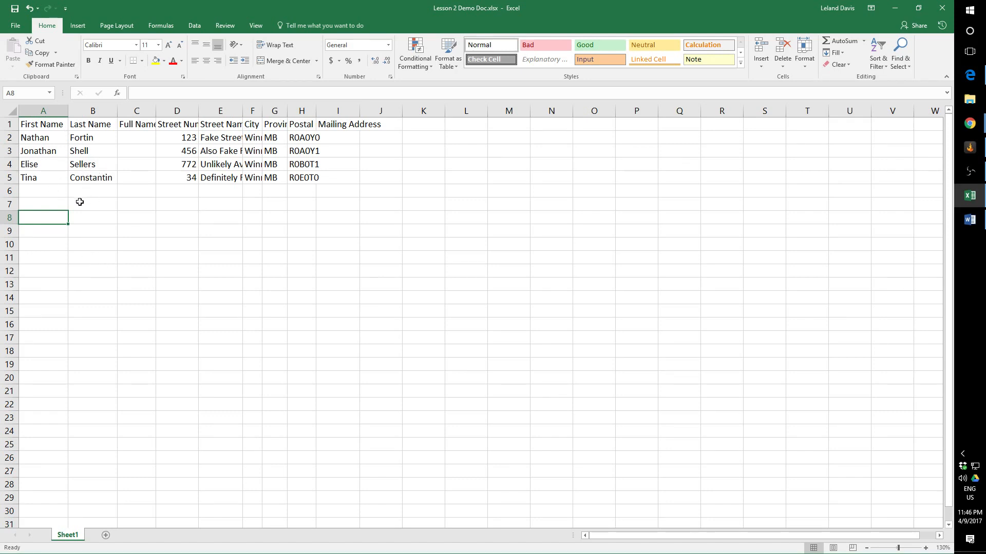
Enter the numbers 1, 2, 3 and 4 in cells E9 to E12.
{"action": "left_click", "coordinate": [219, 231]}
{"action": "type", "text": "1"}
{"action": "key", "text": "Return"}
{"action": "type", "text": "2"}
{"action": "key", "text": "Return"}
{"action": "type", "text": "3"}
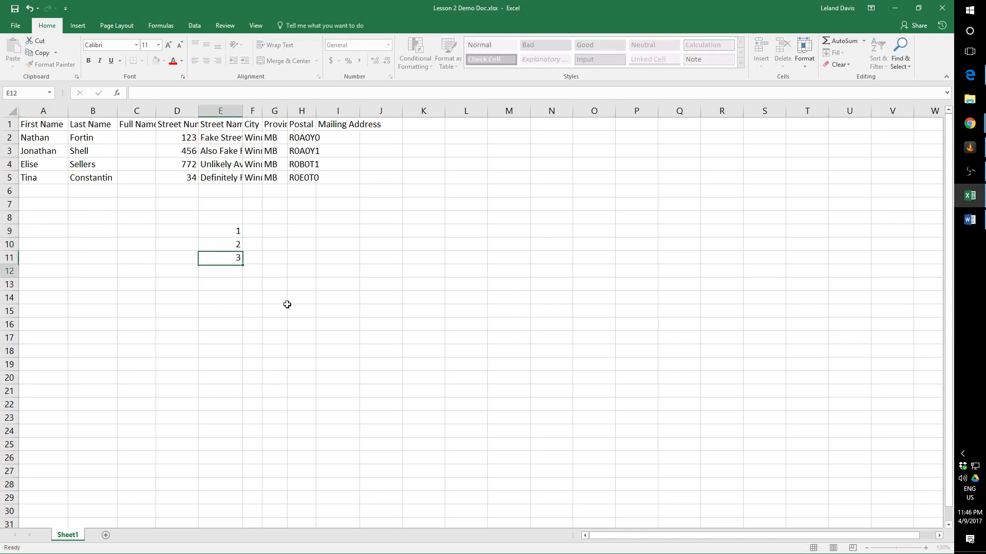
{"action": "key", "text": "Return"}
{"action": "type", "text": "4"}
{"action": "key", "text": "Return"}
Fill cells E9 to E12 down to E20 as a repeating 1 to 4 pattern, and clear cells E9 to E20.
{"action": "left_click_drag", "start_coordinate": [236, 230], "coordinate": [231, 268]}
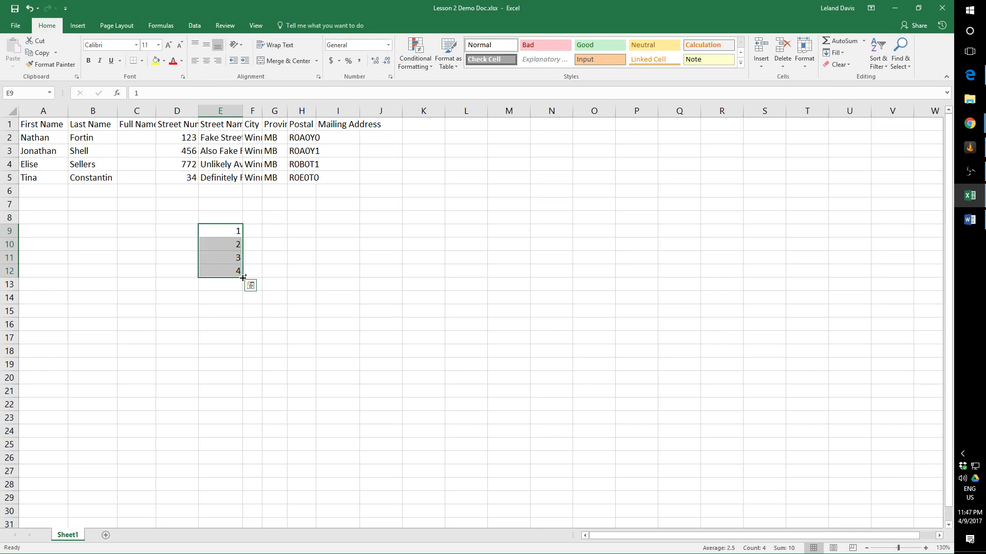
{"action": "left_click_drag", "start_coordinate": [243, 277], "coordinate": [241, 388]}
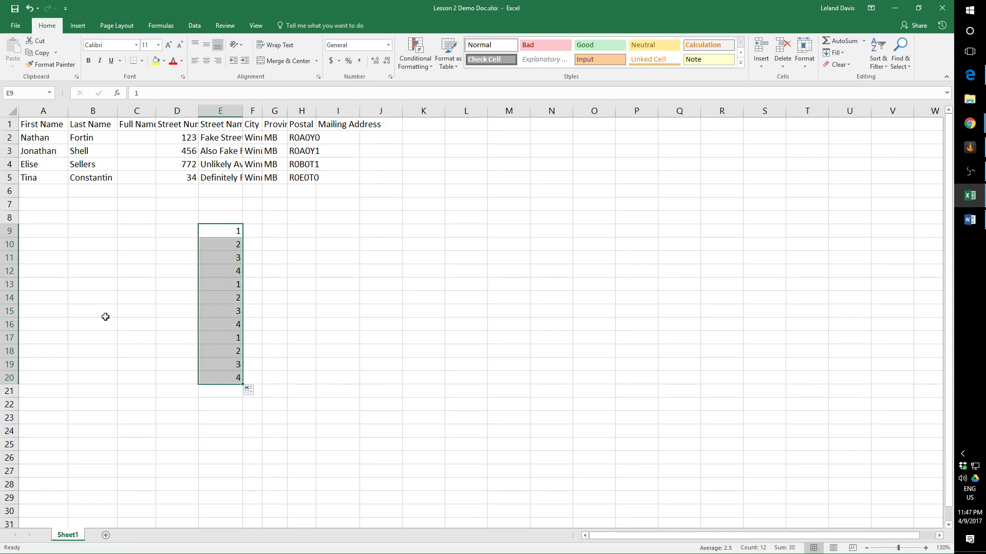
{"action": "key", "text": "Delete"}
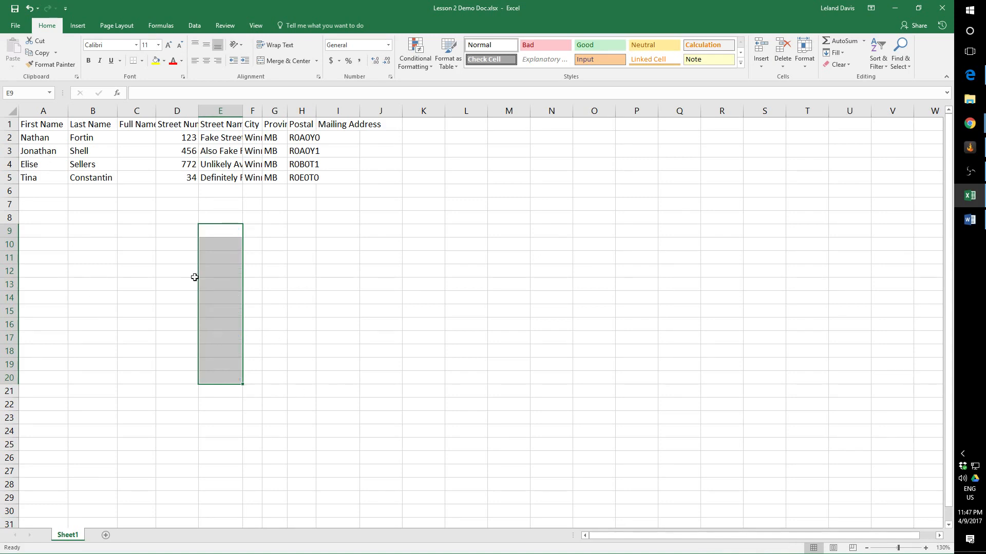
Select the four first names in A2 to A5 and fill them down as a repeating list to cell A24.
{"action": "left_click", "coordinate": [49, 140]}
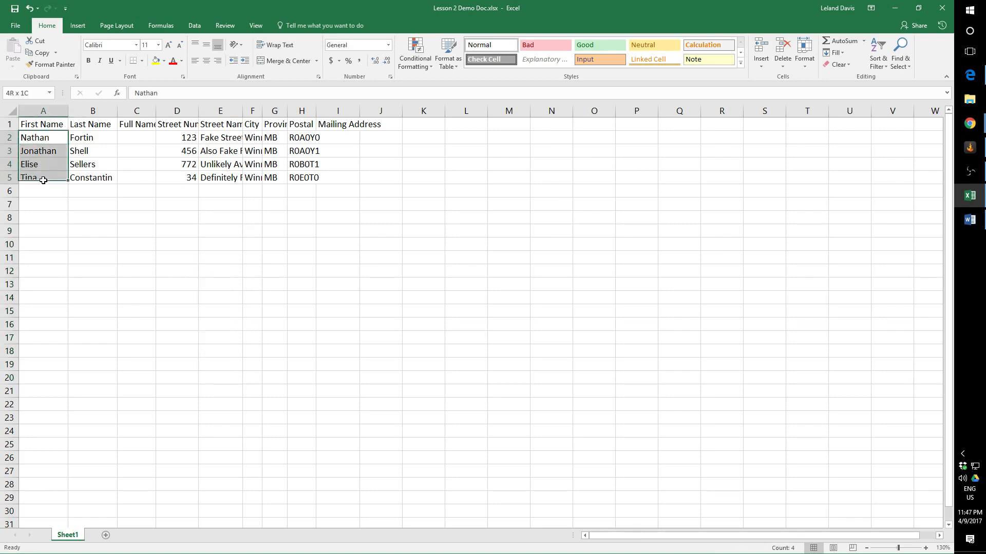
{"action": "left_click", "coordinate": [40, 180], "text": "shift"}
{"action": "left_click_drag", "start_coordinate": [69, 186], "coordinate": [77, 429]}
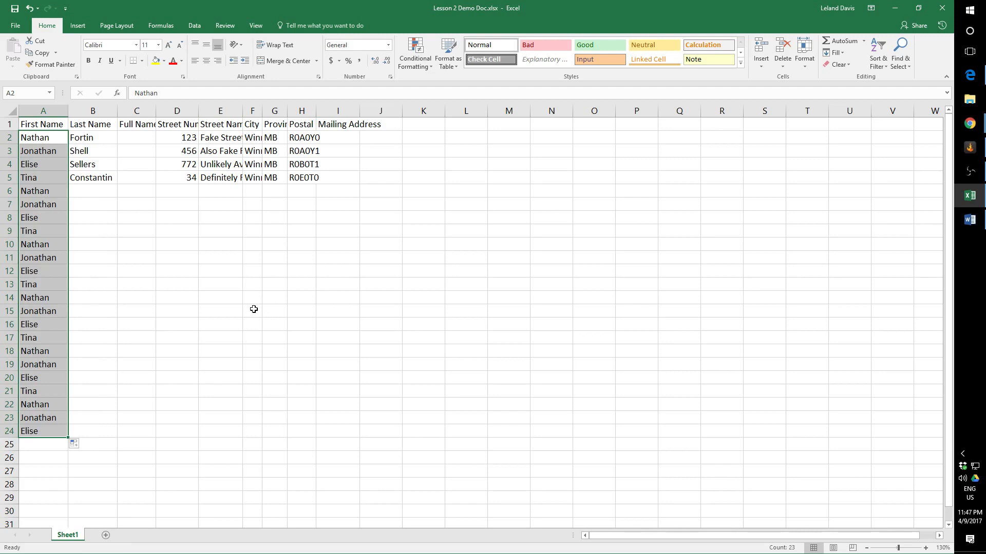
Clear the repeated first names from cells A6 to A24.
{"action": "left_click", "coordinate": [47, 194]}
{"action": "left_click", "coordinate": [32, 432], "text": "shift"}
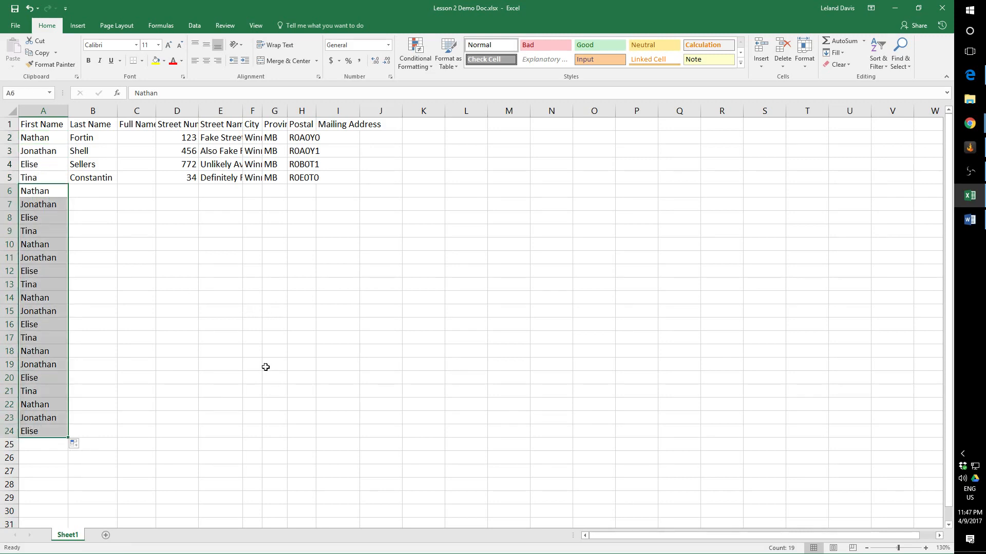
{"action": "key", "text": "Delete"}
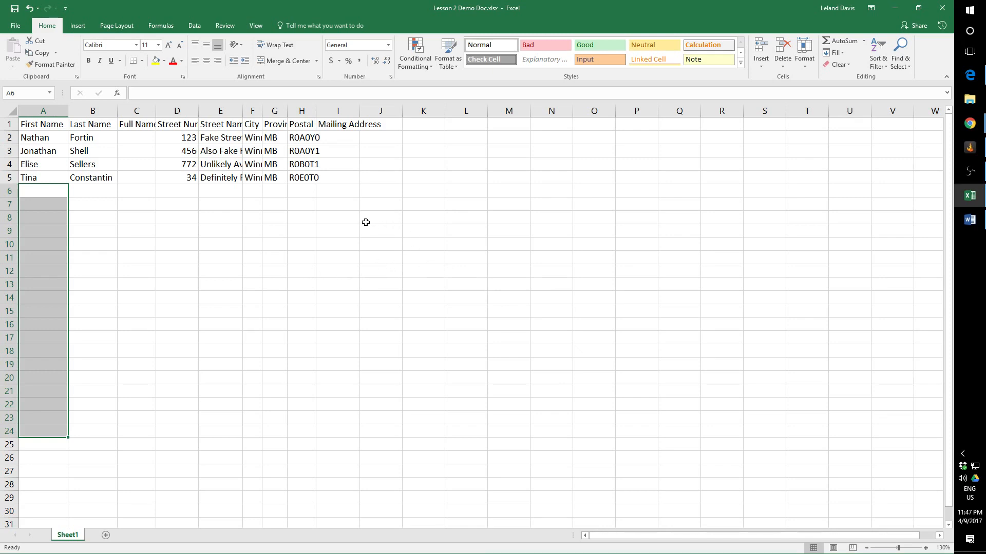
Enter the letters A, B and C in cells I8 to I10.
{"action": "left_click", "coordinate": [346, 216]}
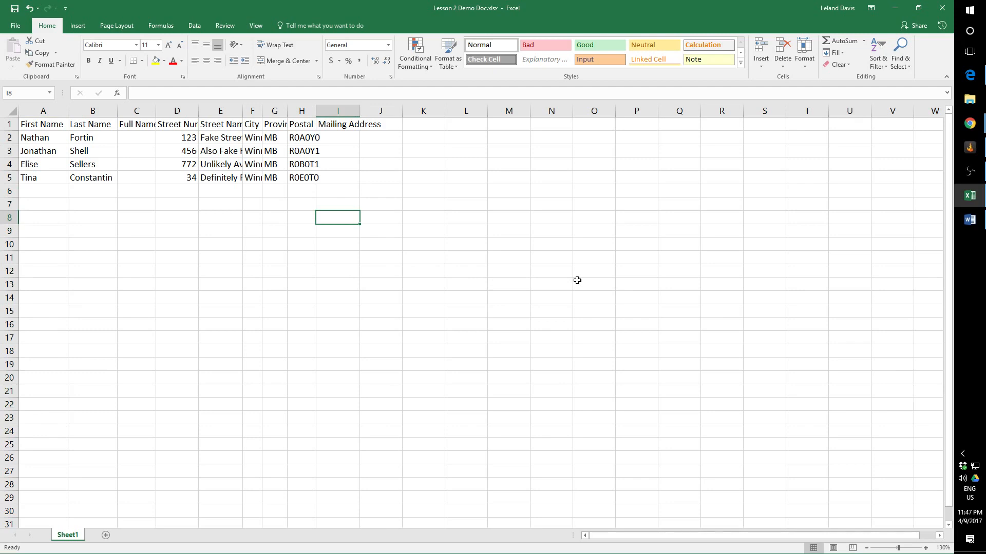
{"action": "type", "text": "A"}
{"action": "key", "text": "Return"}
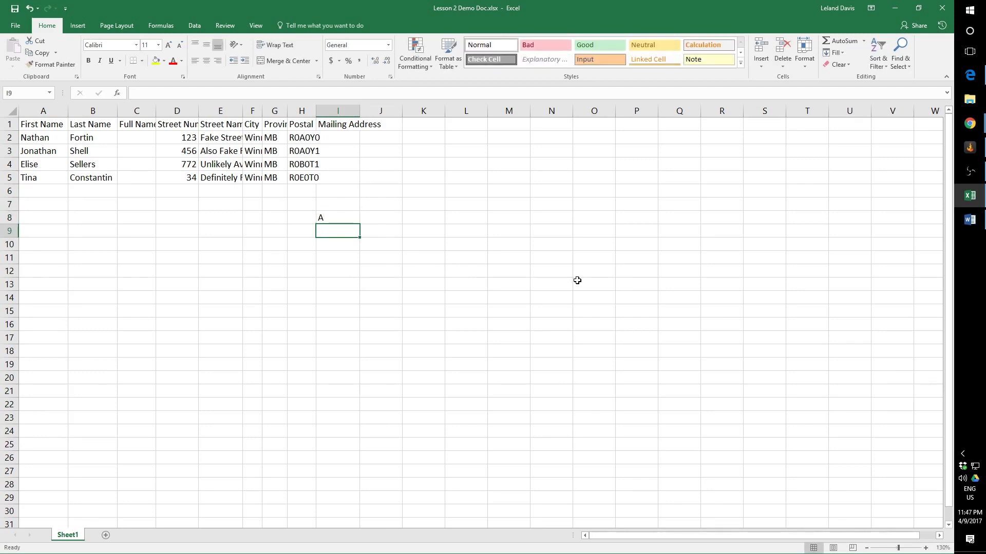
{"action": "type", "text": "B"}
{"action": "key", "text": "Return"}
{"action": "type", "text": "C"}
{"action": "key", "text": "Return"}
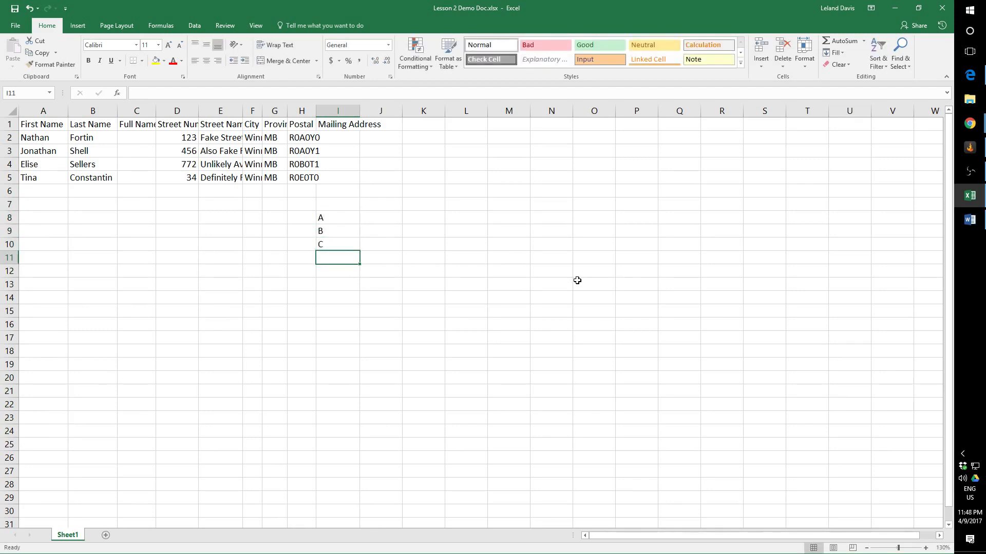
Fill the letters A, B and C in I8 to I10 down to I19 as a repeating pattern, and clear cells I8 to I19.
{"action": "left_click", "coordinate": [336, 220]}
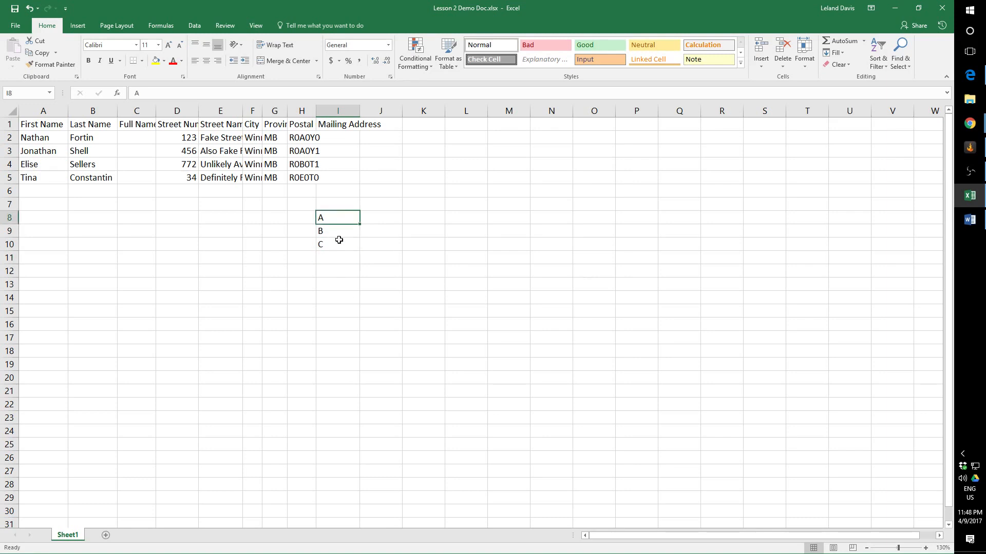
{"action": "left_click_drag", "start_coordinate": [338, 240], "coordinate": [339, 241]}
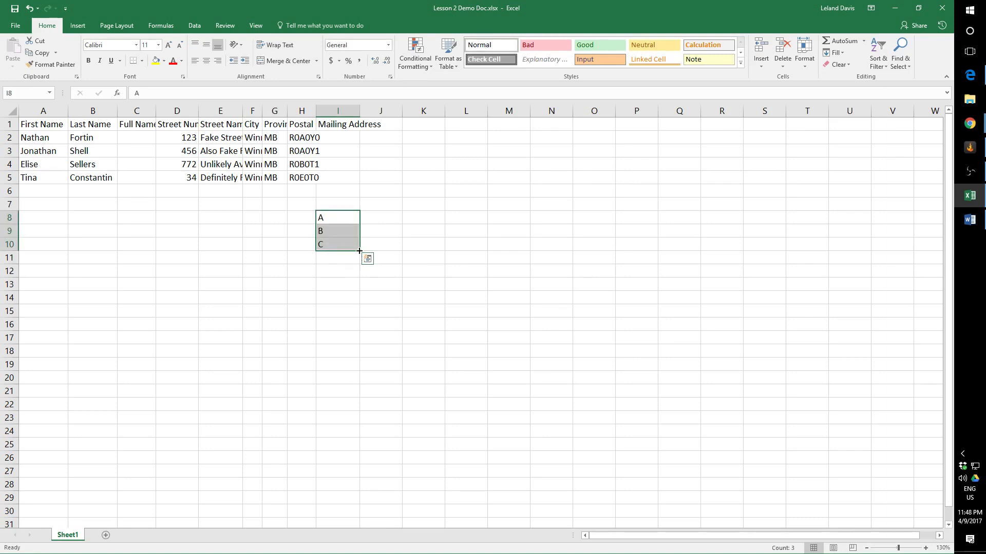
{"action": "left_click_drag", "start_coordinate": [359, 251], "coordinate": [356, 374]}
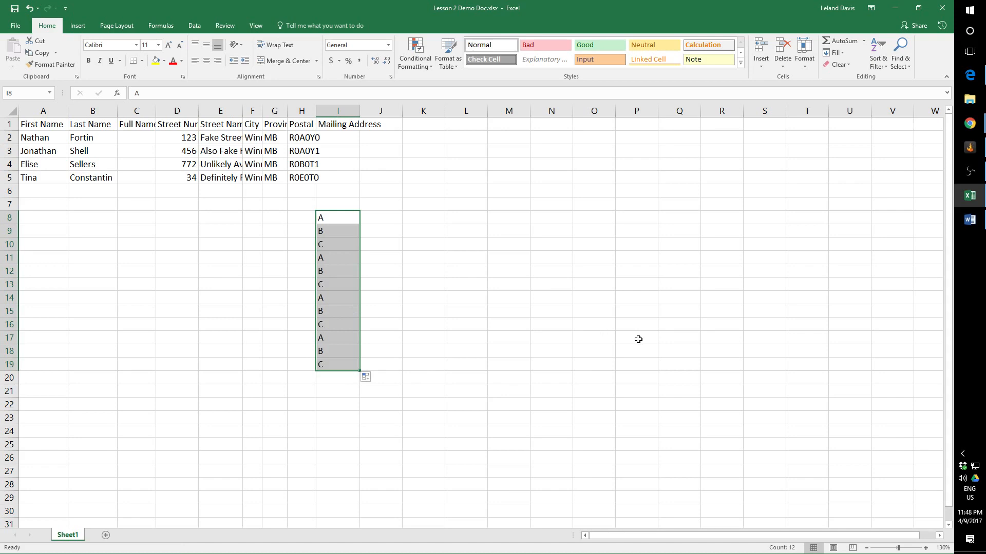
{"action": "key", "text": "Delete"}
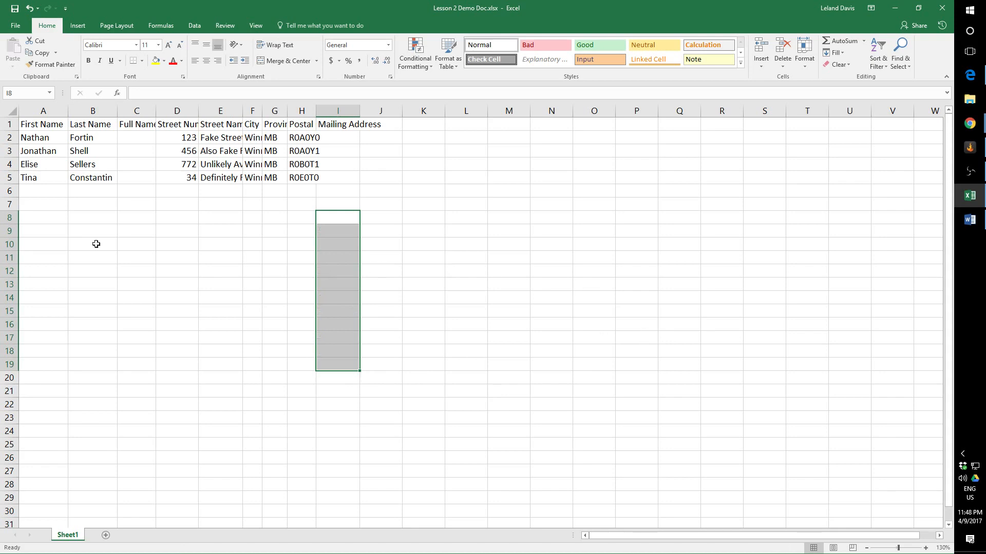
{"action": "key", "text": "alt+Tab"}
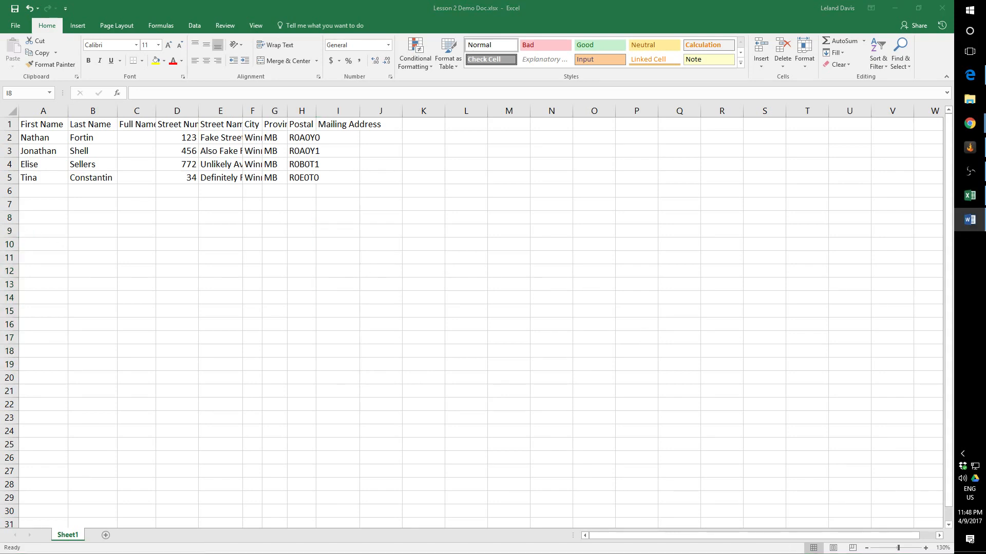
{"action": "key", "text": "alt+Tab"}
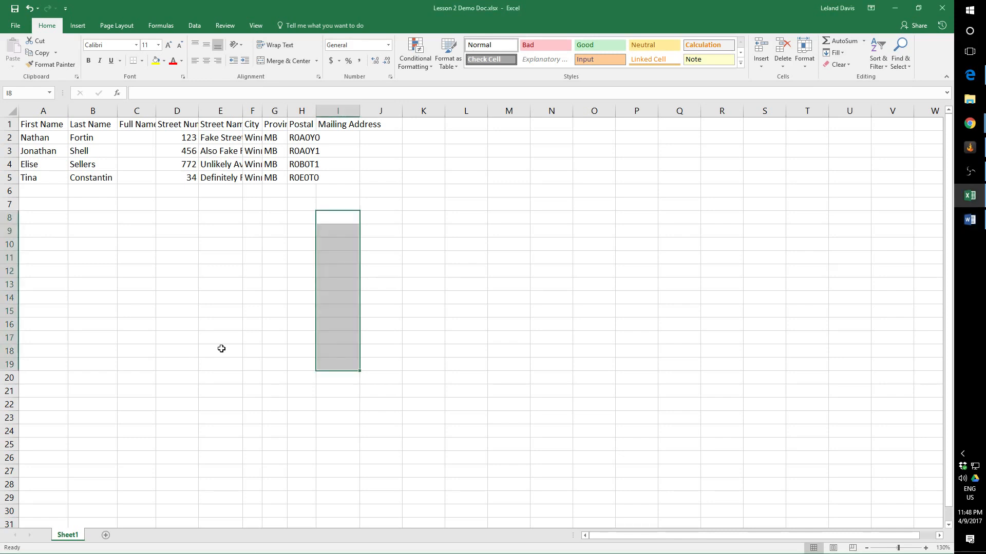
{"action": "left_click", "coordinate": [301, 242]}
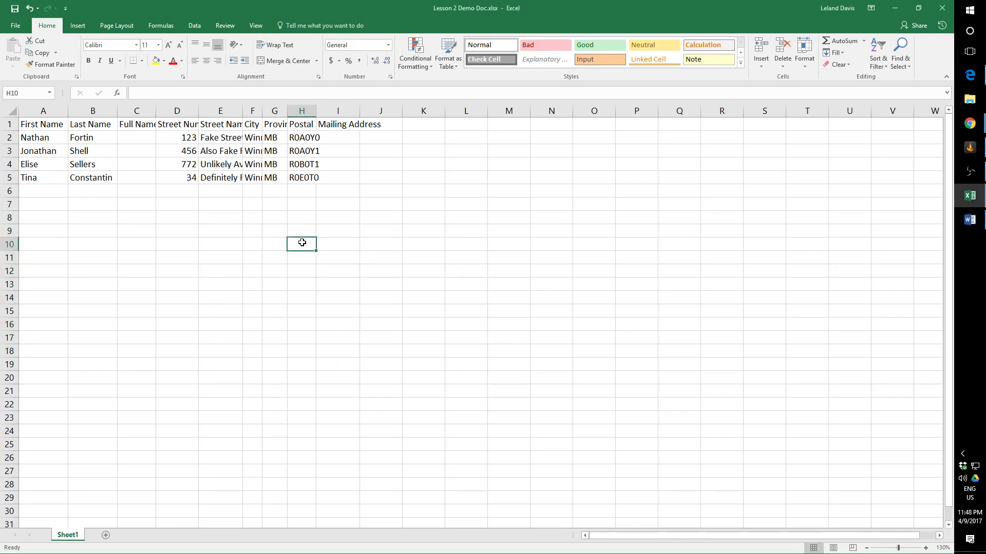
Enter the first names from A3 to A5 again in cells A6 to A8, accepting the AutoComplete suggestions.
{"action": "left_click", "coordinate": [51, 195]}
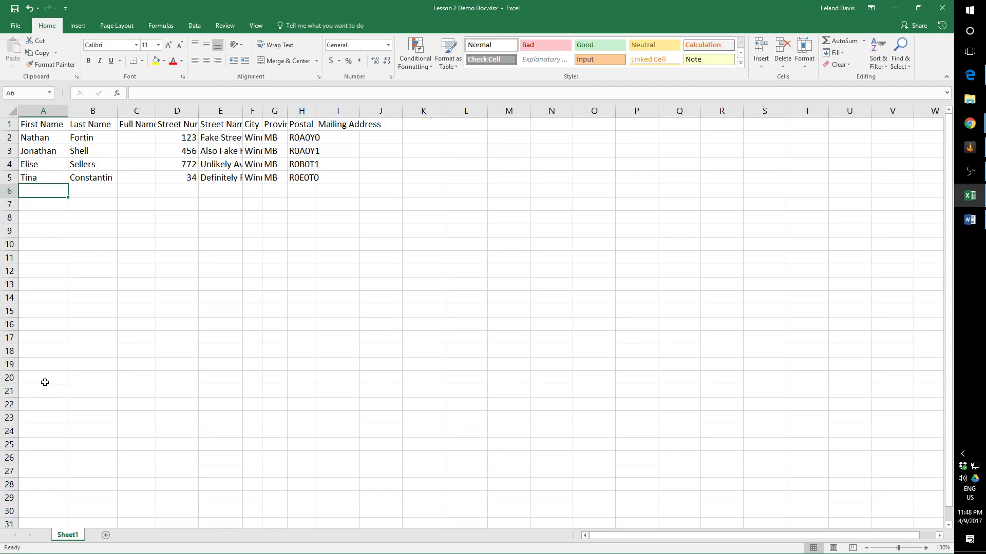
{"action": "type", "text": "jonathan"}
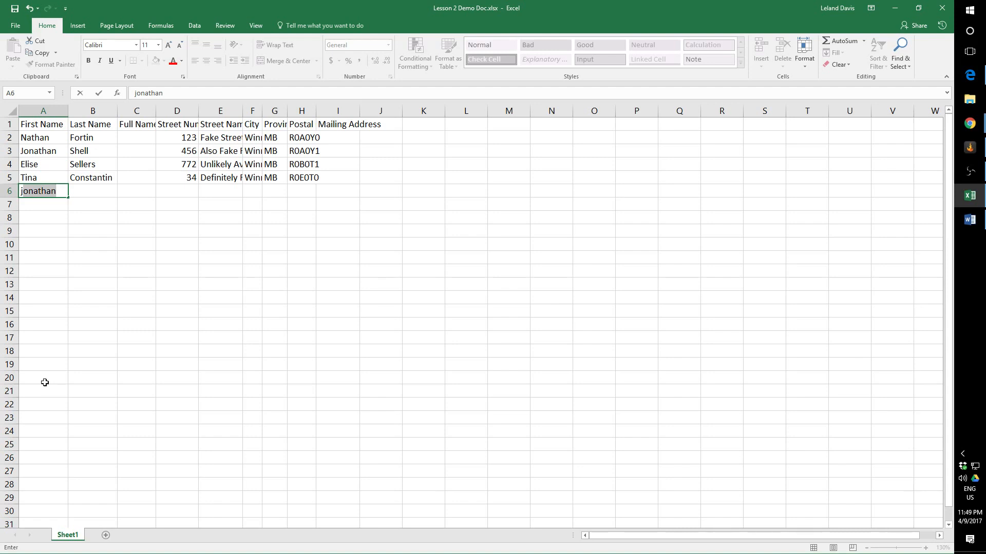
{"action": "key", "text": "Return"}
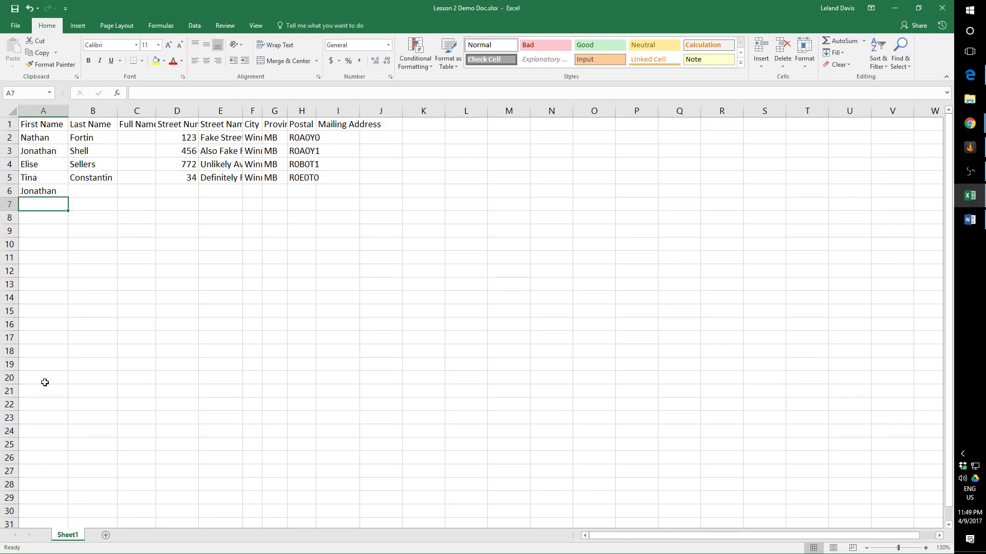
{"action": "type", "text": "elise"}
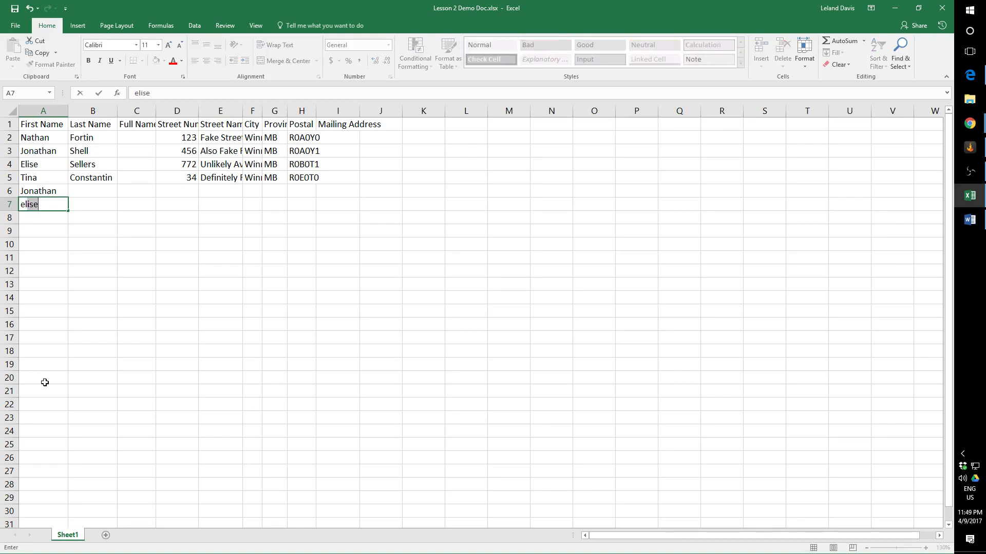
{"action": "key", "text": "Return"}
{"action": "type", "text": "t"}
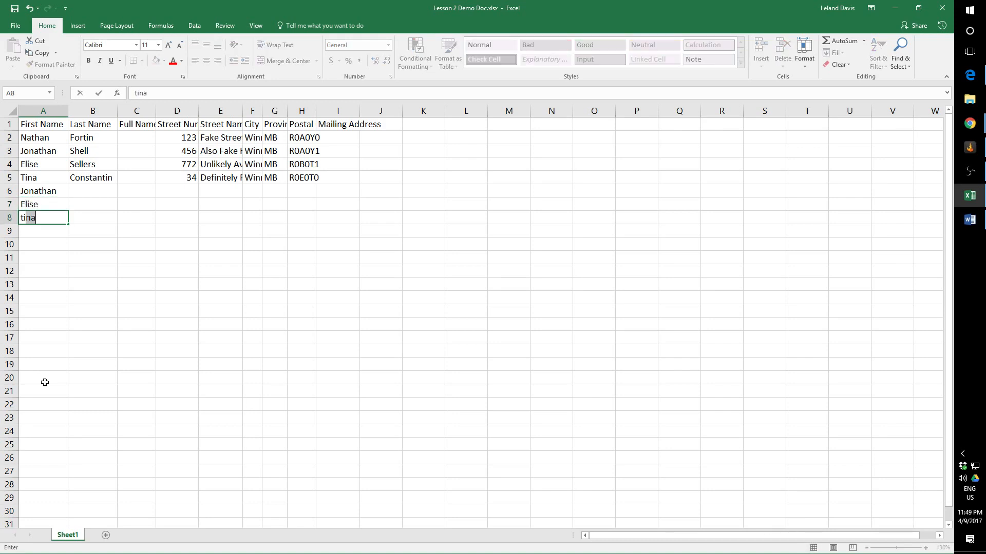
{"action": "key", "text": "Return"}
Try to autocomplete an existing first name in cell A19, separated from the list by empty rows.
{"action": "left_click", "coordinate": [48, 369]}
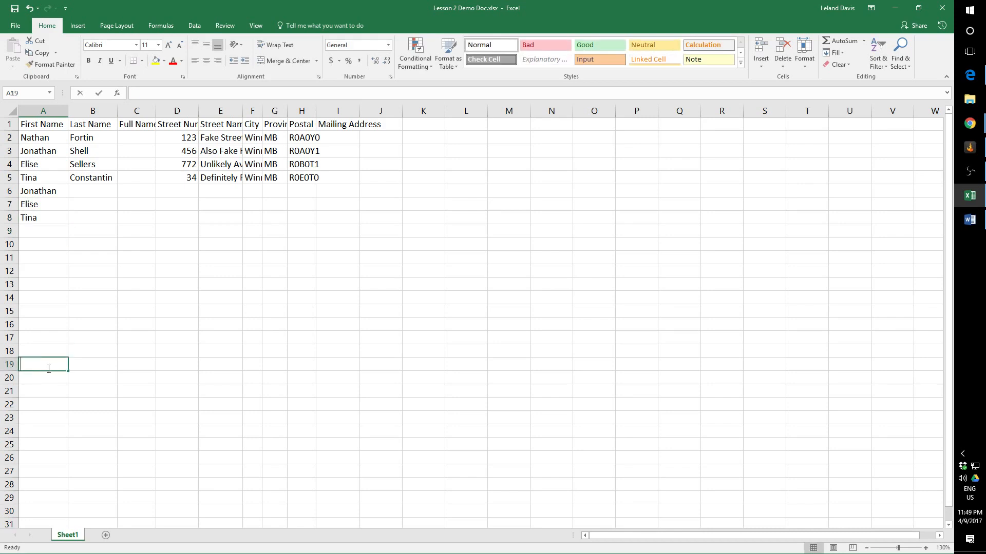
{"action": "type", "text": "jo"}
{"action": "key", "text": "BackSpace"}
{"action": "key", "text": "BackSpace"}
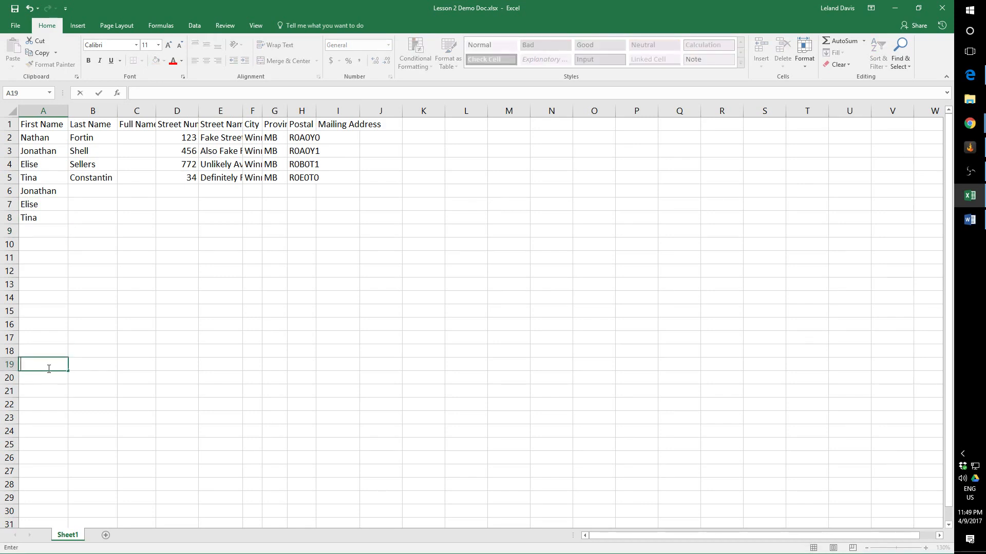
Clear the repeated first names by emptying cells A6 to A9.
{"action": "left_click", "coordinate": [41, 229]}
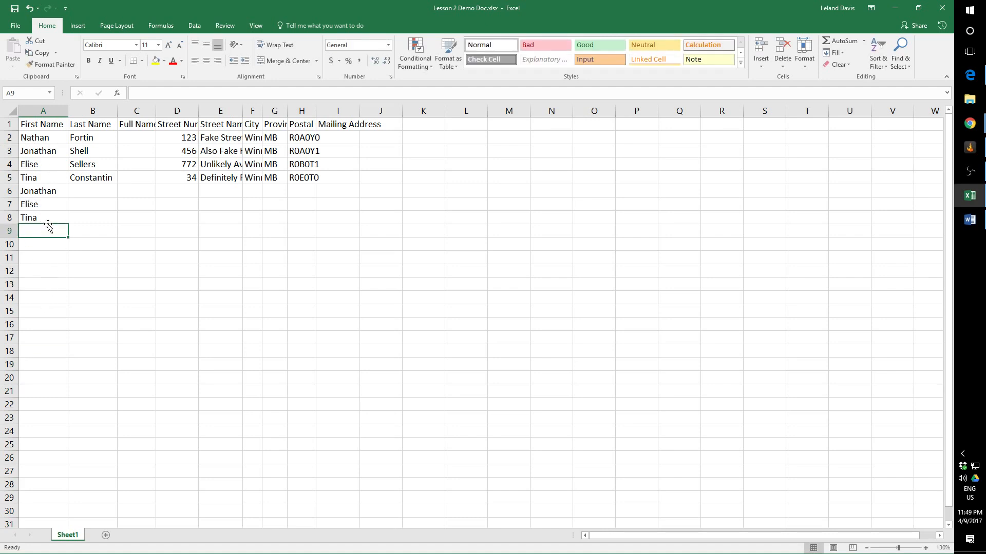
{"action": "left_click_drag", "start_coordinate": [46, 227], "coordinate": [44, 190]}
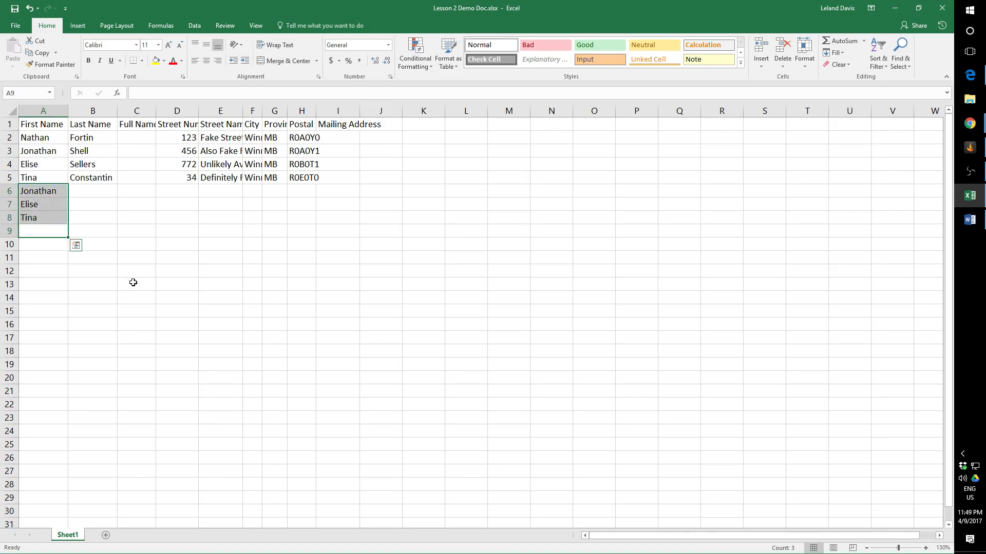
{"action": "key", "text": "Delete"}
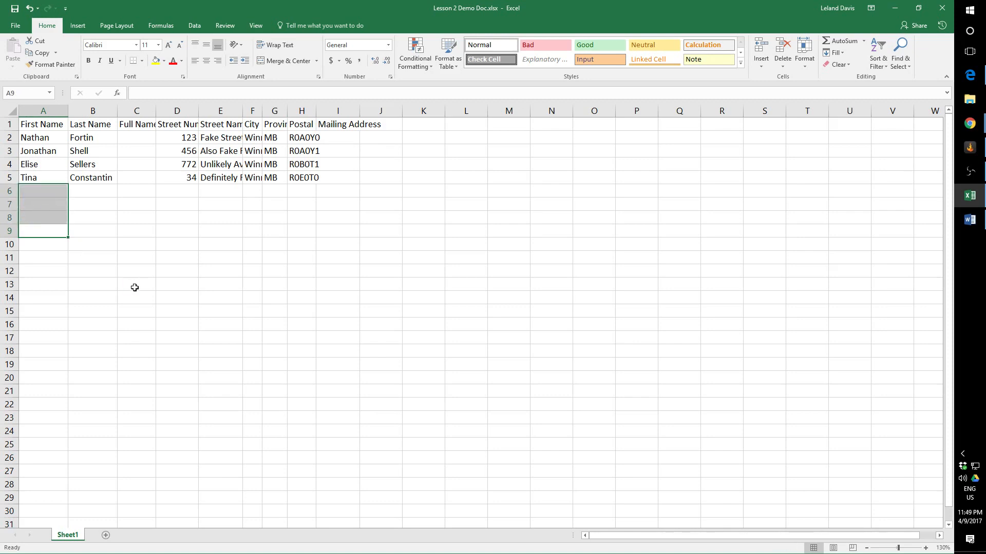
{"action": "left_click", "coordinate": [35, 215]}
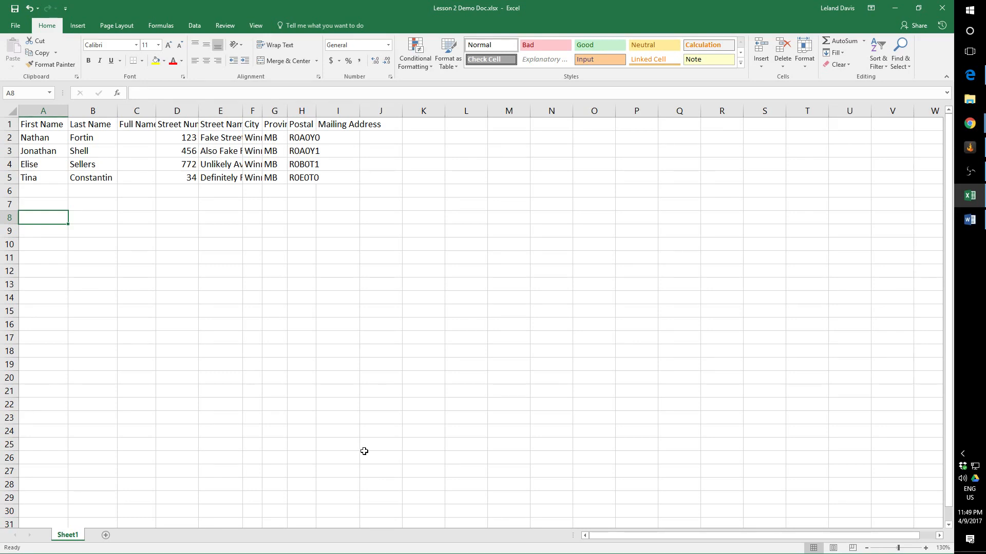
{"action": "left_click", "coordinate": [55, 193]}
{"action": "left_click", "coordinate": [86, 191]}
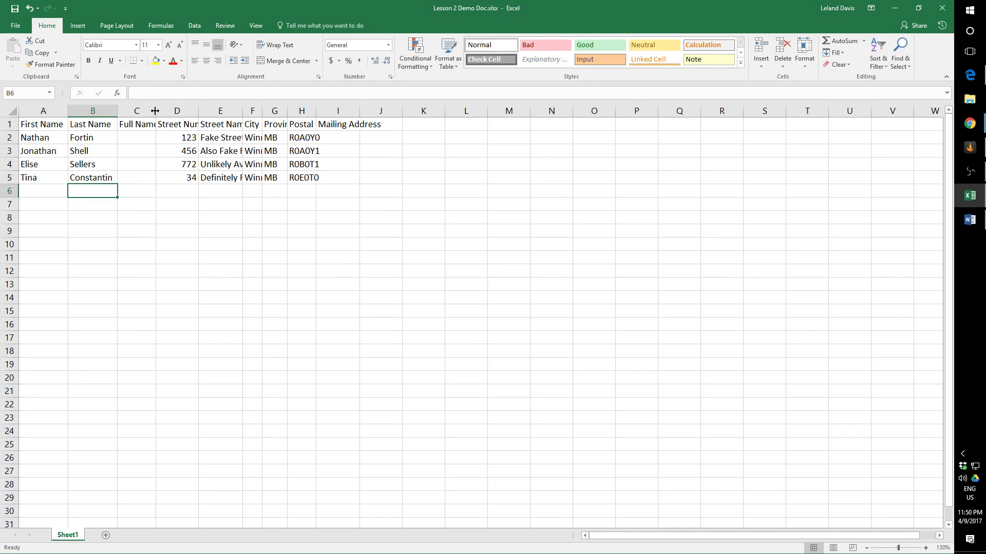
AutoFit the widths of columns C to I to their contents.
{"action": "left_click_drag", "start_coordinate": [155, 110], "coordinate": [395, 110]}
{"action": "double_click", "coordinate": [425, 110]}
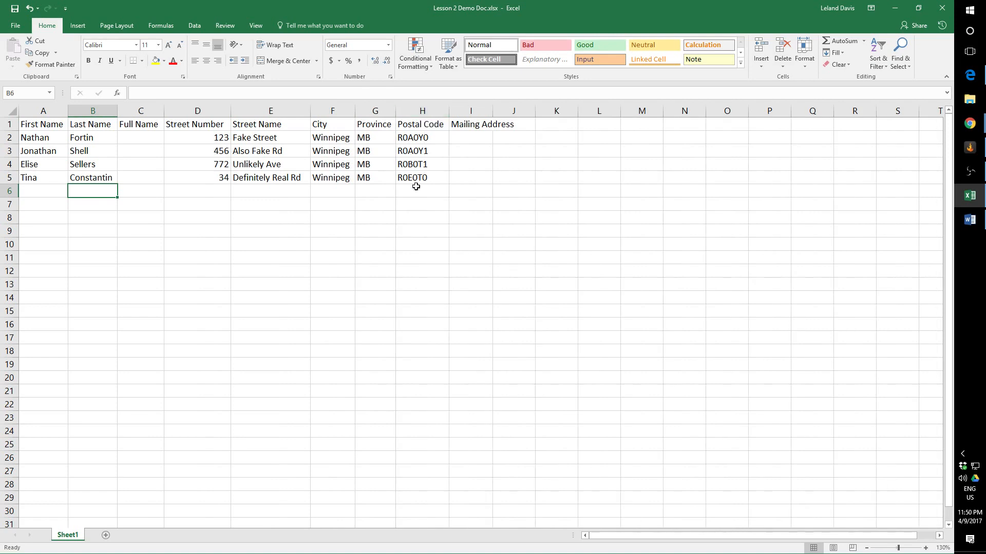
{"action": "double_click", "coordinate": [492, 110]}
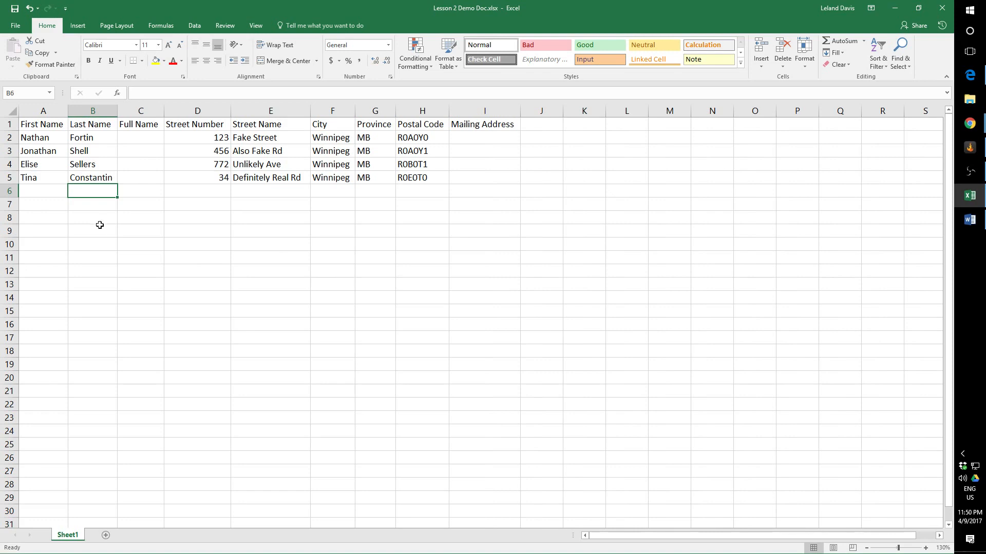
Enter the first contact's full name in cell C2, combining the first and last names from A2 and B2.
{"action": "left_click", "coordinate": [149, 139]}
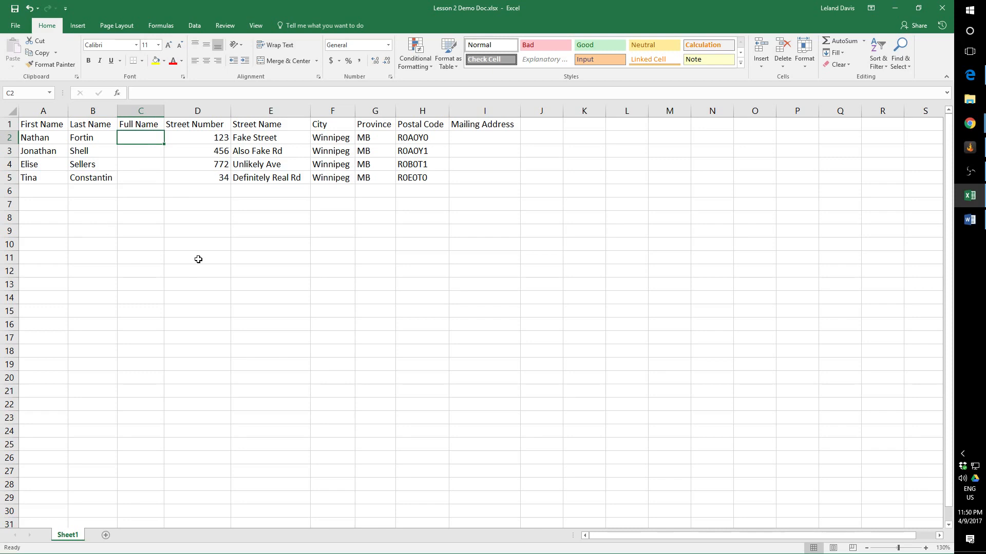
{"action": "type", "text": "Nath"}
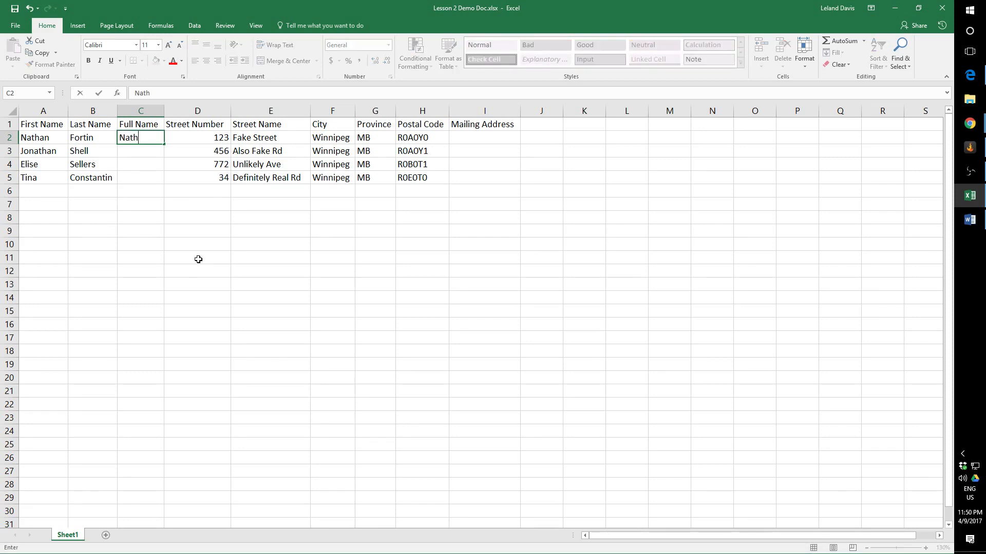
{"action": "type", "text": "an Fortin"}
{"action": "key", "text": "Return"}
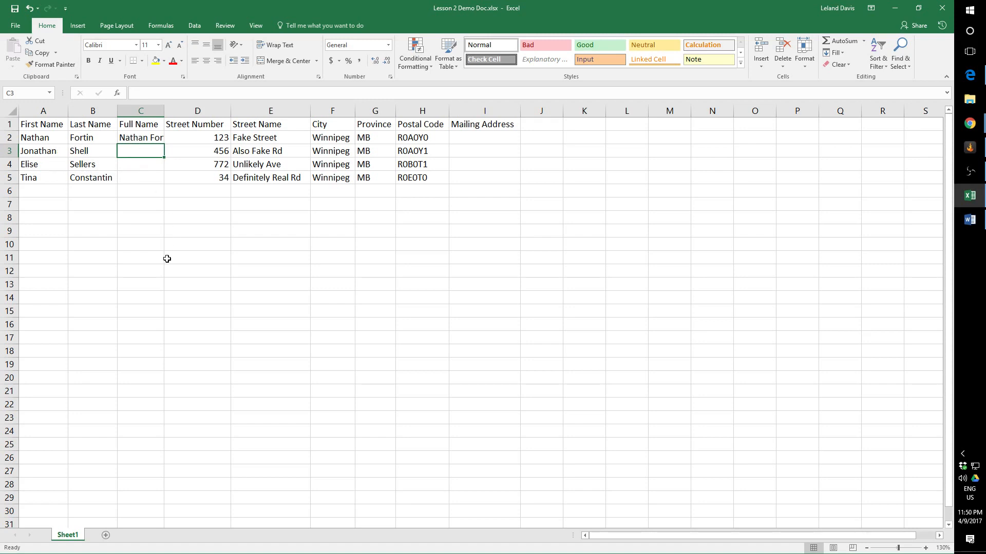
Begin the second contact's full name in C3, accept the Flash Fill suggestions down to C5, and AutoFit column C.
{"action": "type", "text": "Jonathan Shell"}
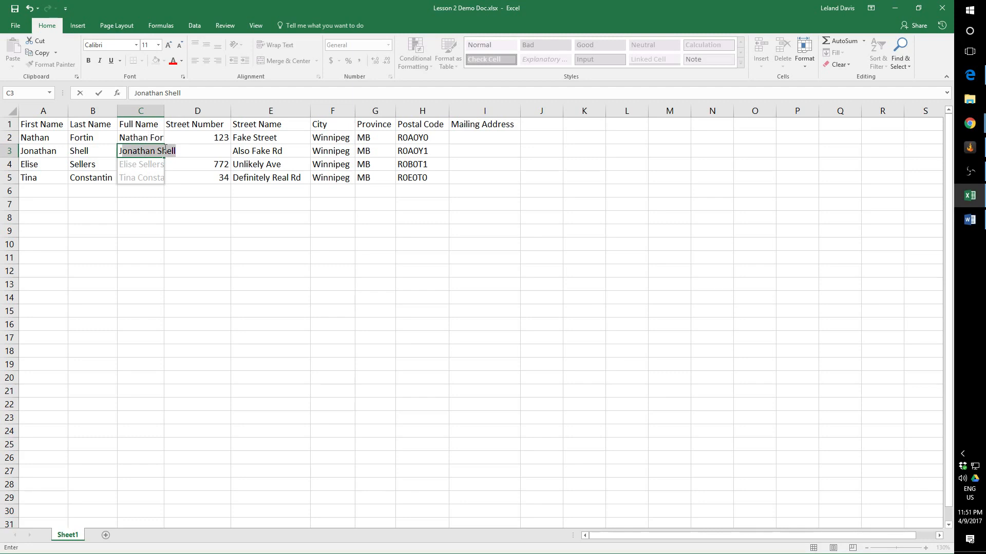
{"action": "key", "text": "Return"}
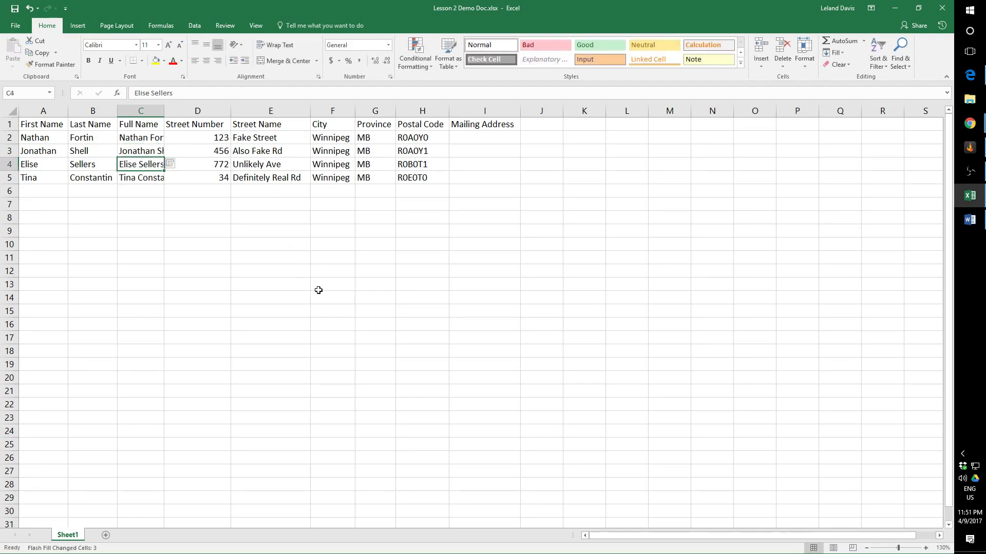
{"action": "double_click", "coordinate": [165, 110]}
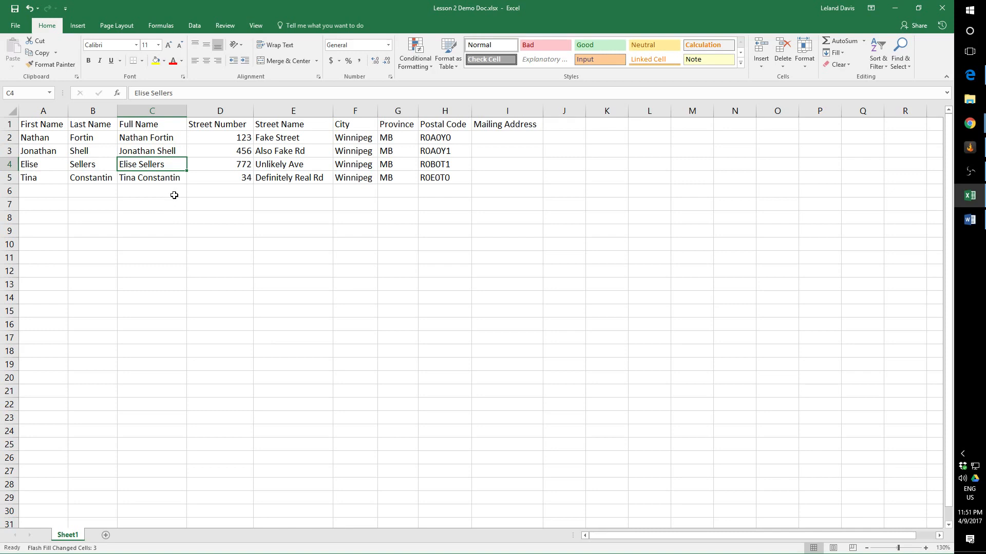
{"action": "left_click", "coordinate": [168, 146]}
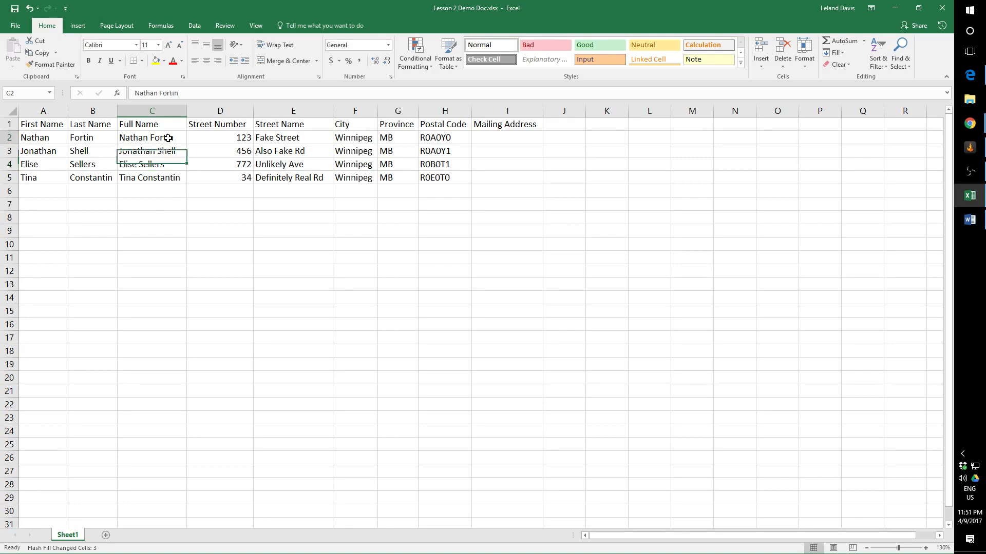
{"action": "left_click", "coordinate": [174, 140]}
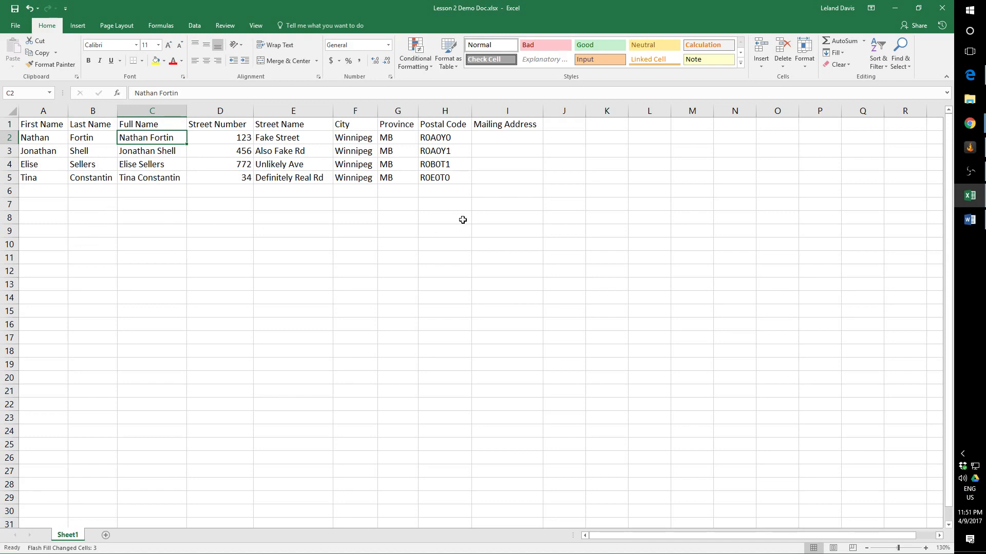
Enter the first contact's mailing address in I2 from the street number, street name, city, province and postal code, without commas.
{"action": "left_click", "coordinate": [492, 139]}
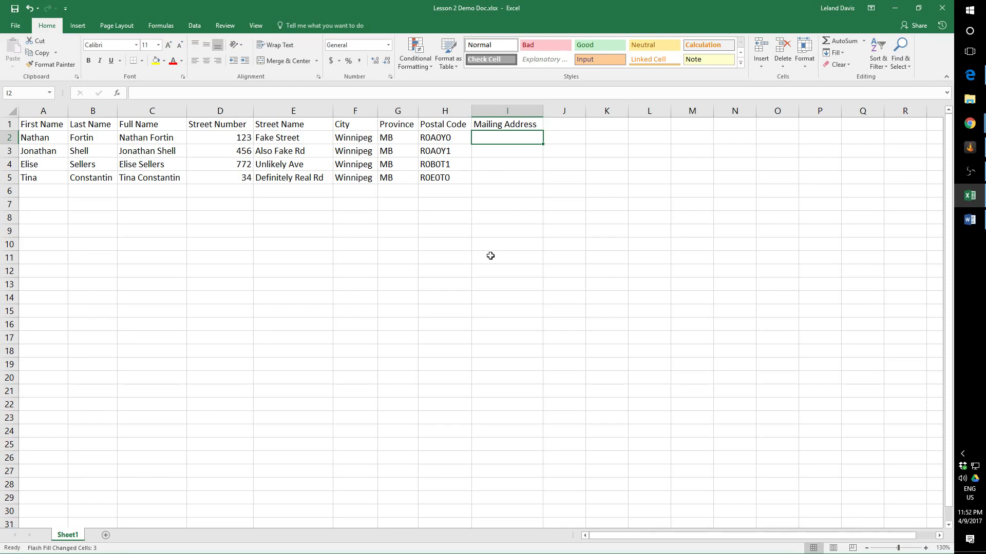
{"action": "type", "text": "1"}
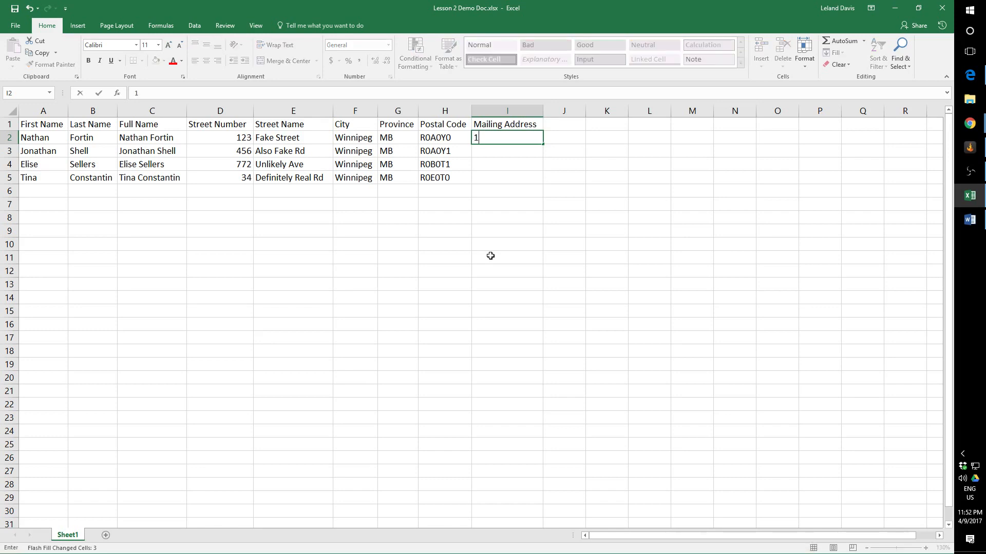
{"action": "type", "text": "23 Fake Street,"}
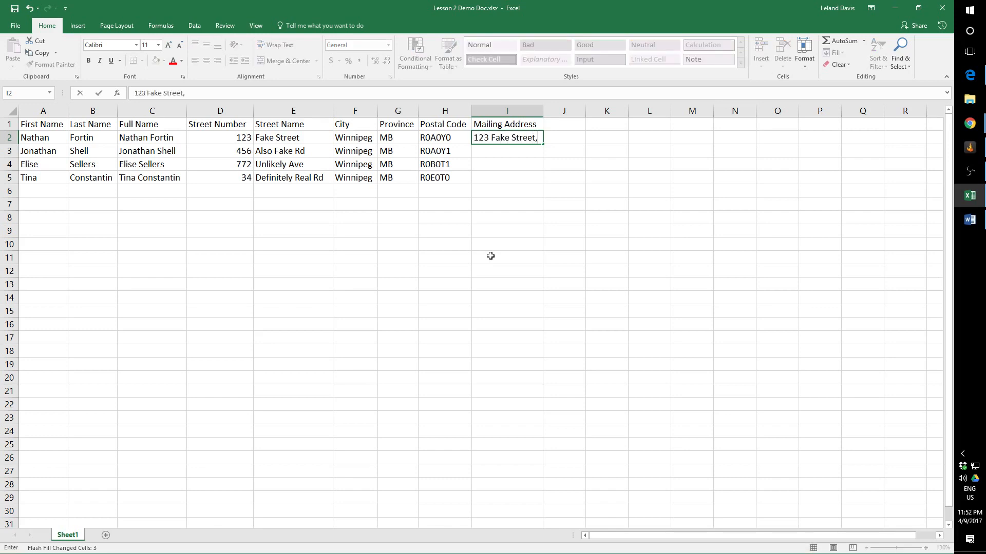
{"action": "key", "text": "BackSpace"}
{"action": "type", "text": "Winnipeg MB Ro"}
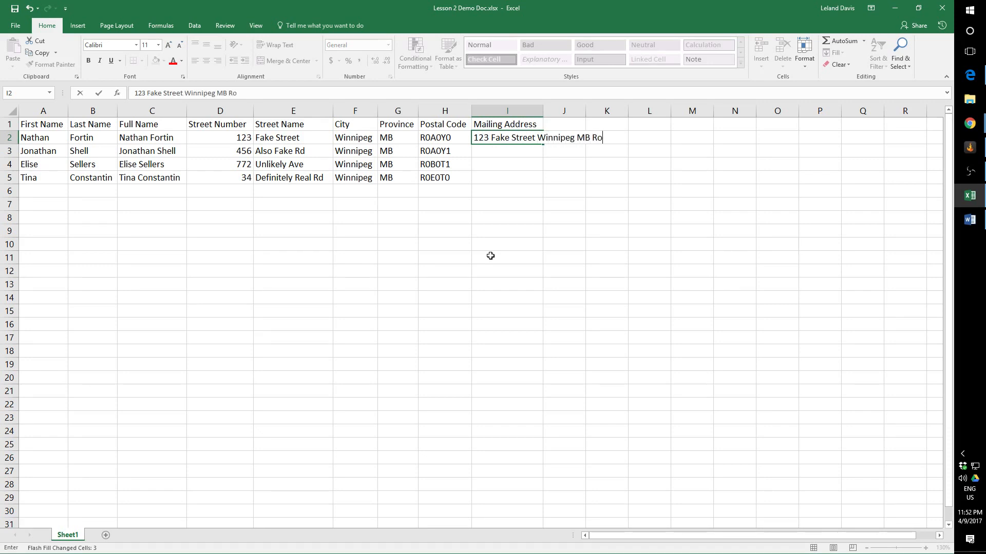
{"action": "key", "text": "BackSpace"}
{"action": "type", "text": "O"}
{"action": "key", "text": "BackSpace"}
{"action": "type", "text": "0A0Y0"}
{"action": "key", "text": "Return"}
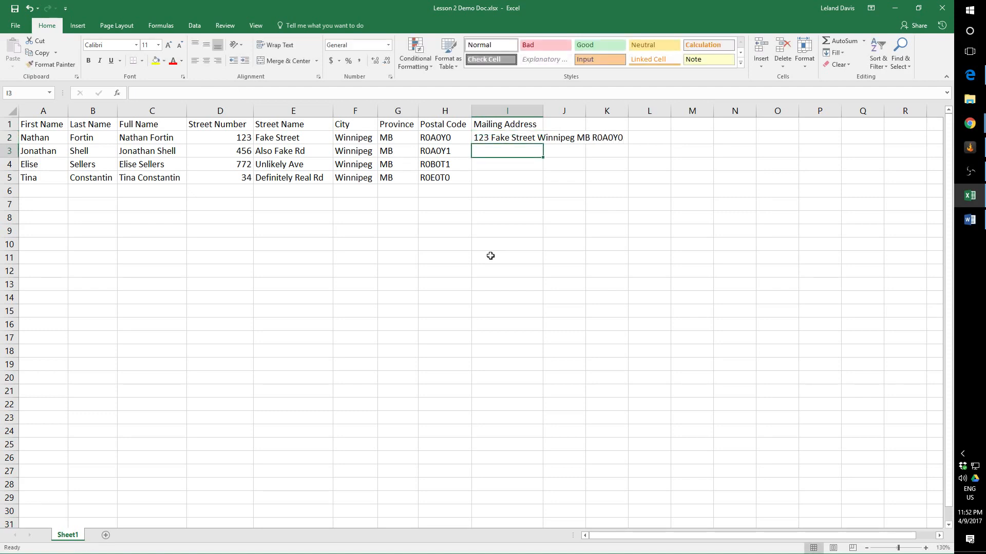
Begin the second contact's mailing address in I3, accept the Flash Fill suggestions down to I5, and clear the addresses in I2:I5.
{"action": "type", "text": "4"}
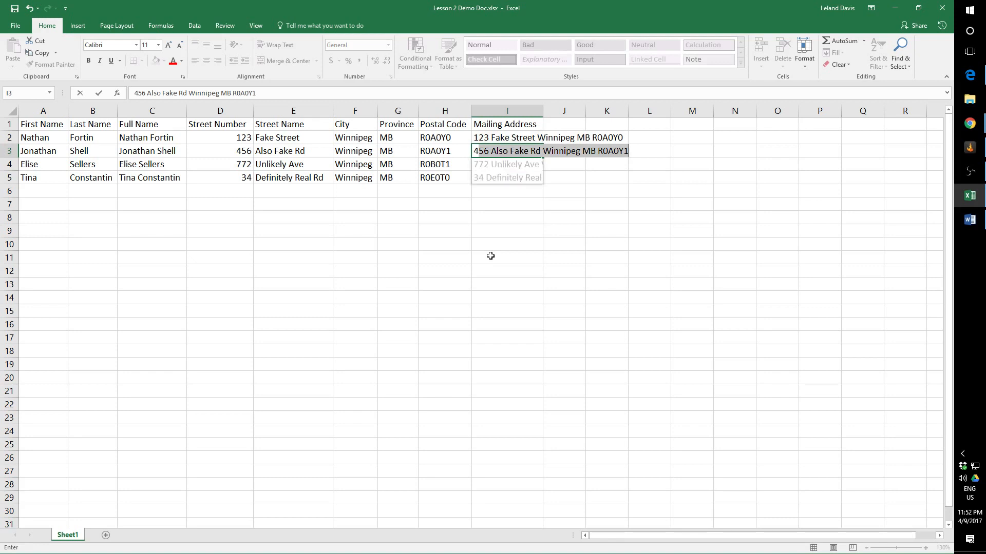
{"action": "key", "text": "Return"}
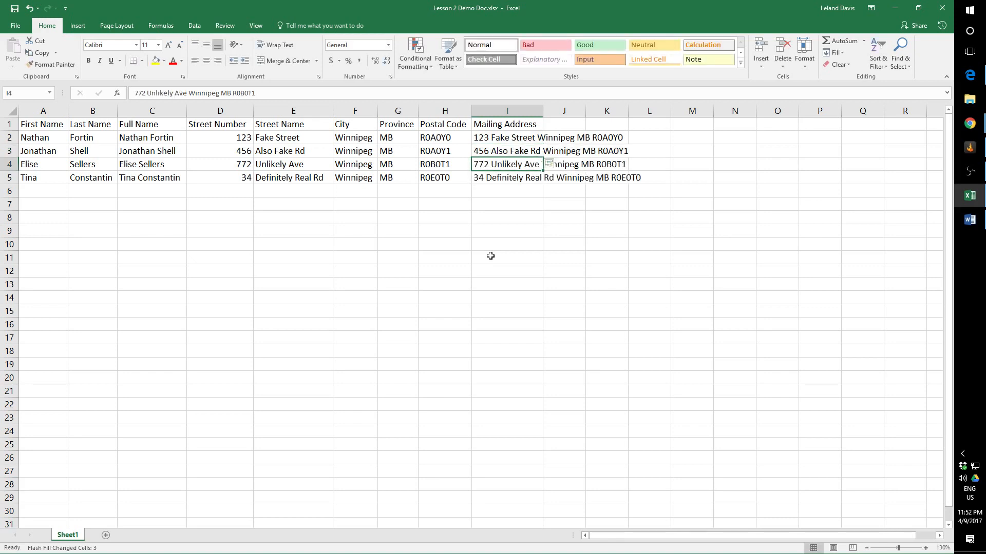
{"action": "left_click_drag", "start_coordinate": [513, 149], "coordinate": [512, 185]}
{"action": "key", "text": "Delete"}
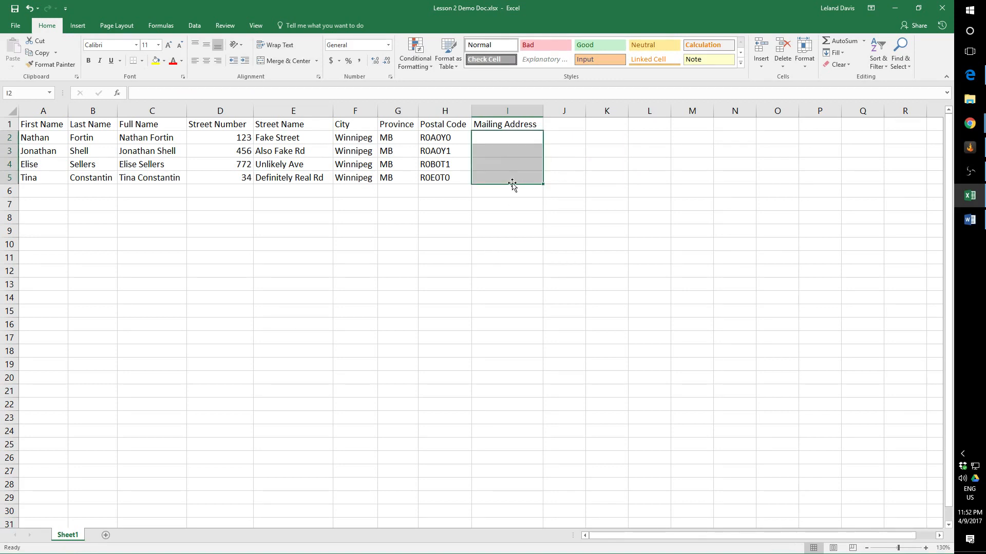
Enter the first contact's mailing address in I2, with commas after the street name and the province and two spaces between city and province.
{"action": "left_click", "coordinate": [505, 138]}
{"action": "type", "text": "12"}
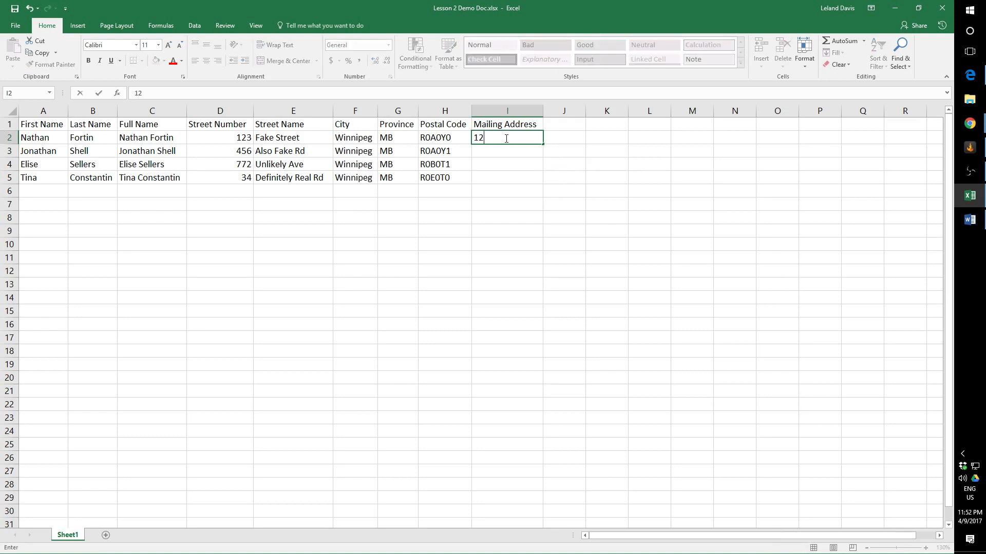
{"action": "type", "text": "3 Fake Street, Winnipeg"}
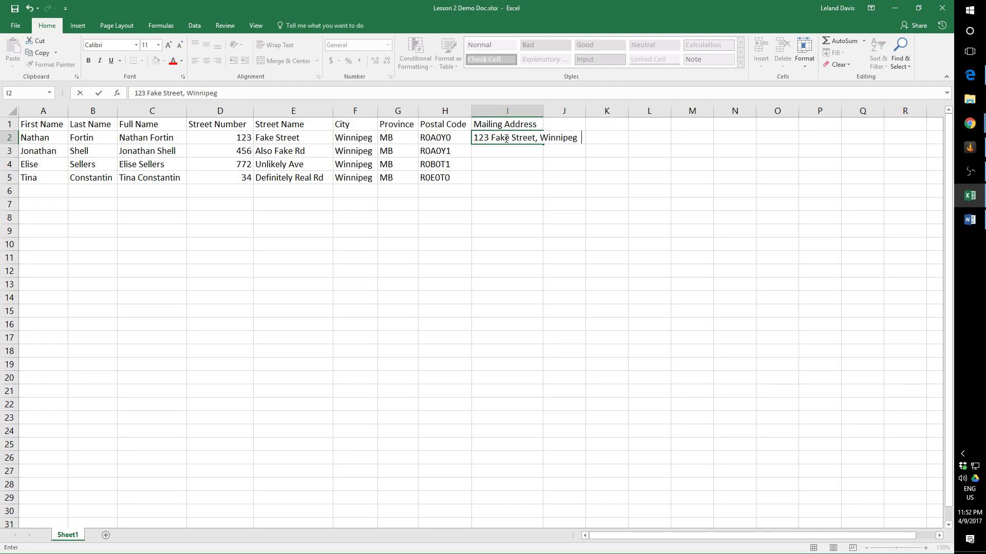
{"action": "type", "text": "  MB, R0A0Y0"}
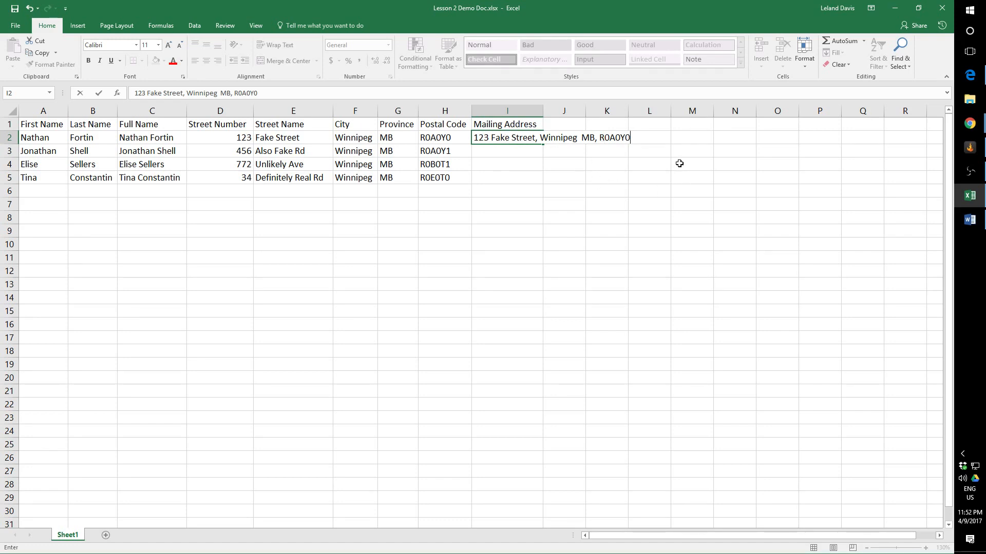
{"action": "key", "text": "Return"}
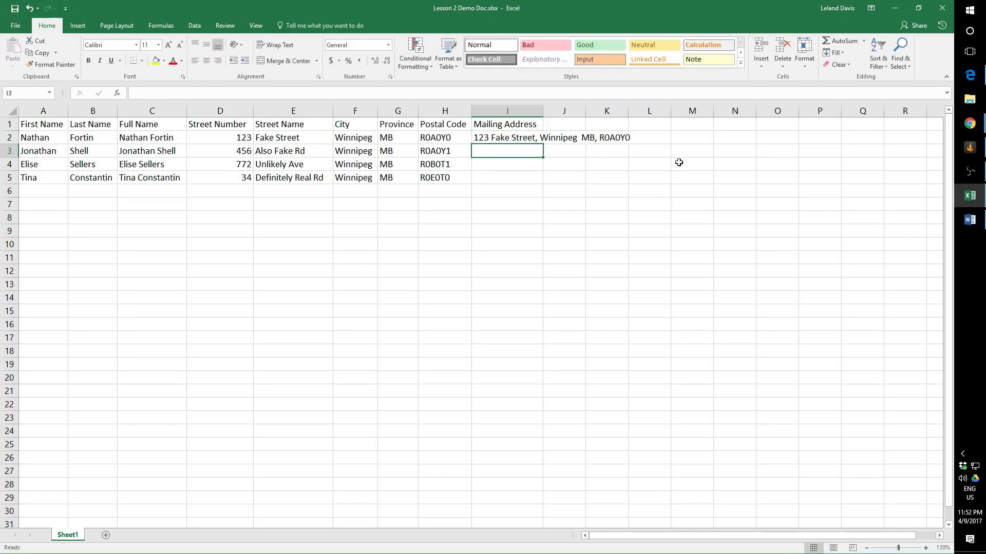
Begin the second contact's mailing address in I3, accept the comma-separated Flash Fill suggestions down to I5, and review the Flash Fill options.
{"action": "type", "text": "456 Also Fake Rd, Winnipeg  MB, R0A0Y1"}
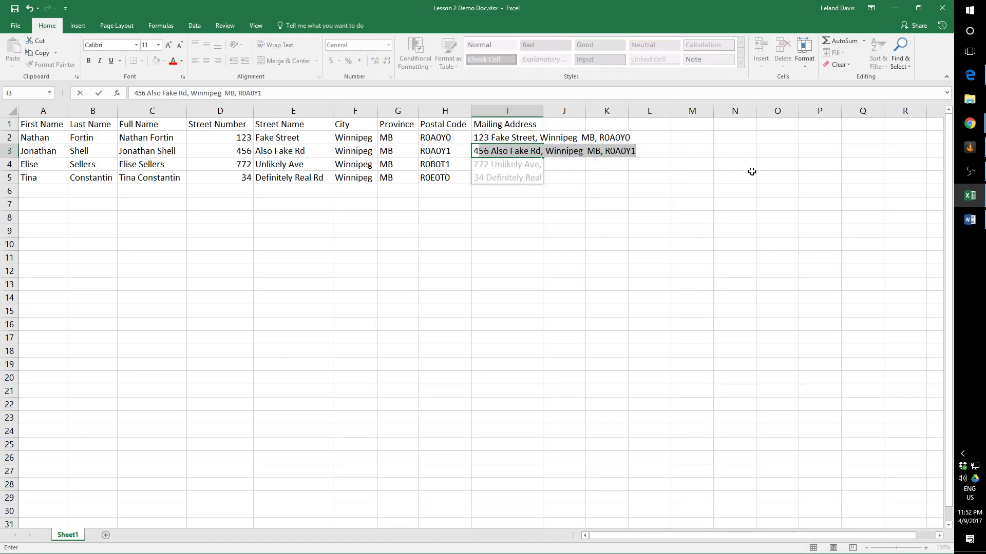
{"action": "key", "text": "Return"}
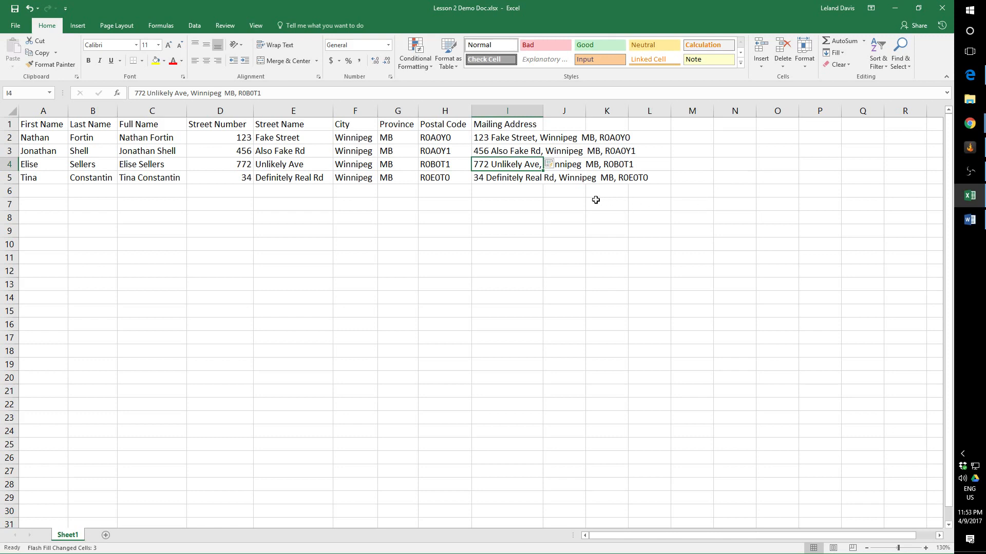
{"action": "left_click", "coordinate": [559, 165]}
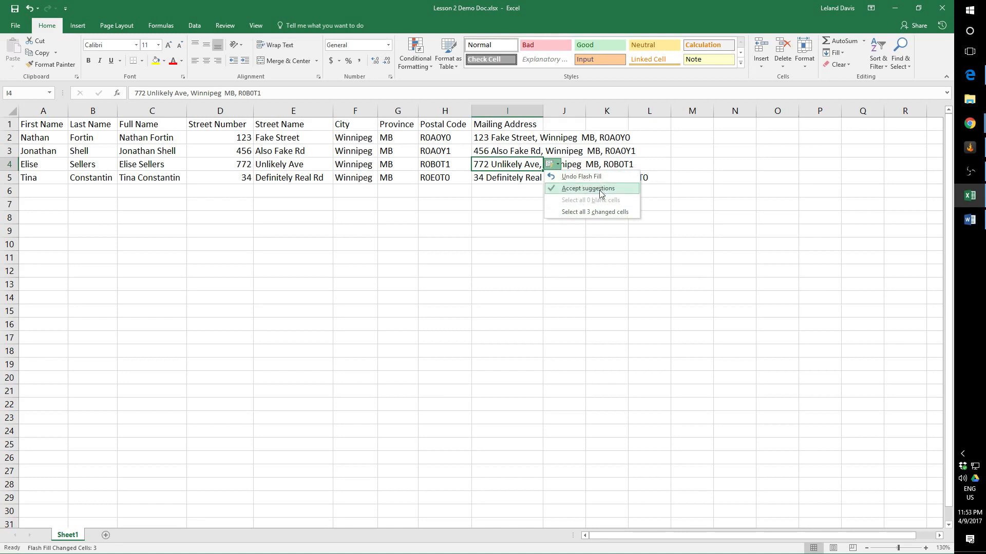
{"action": "left_click", "coordinate": [551, 167]}
{"action": "left_click", "coordinate": [550, 165]}
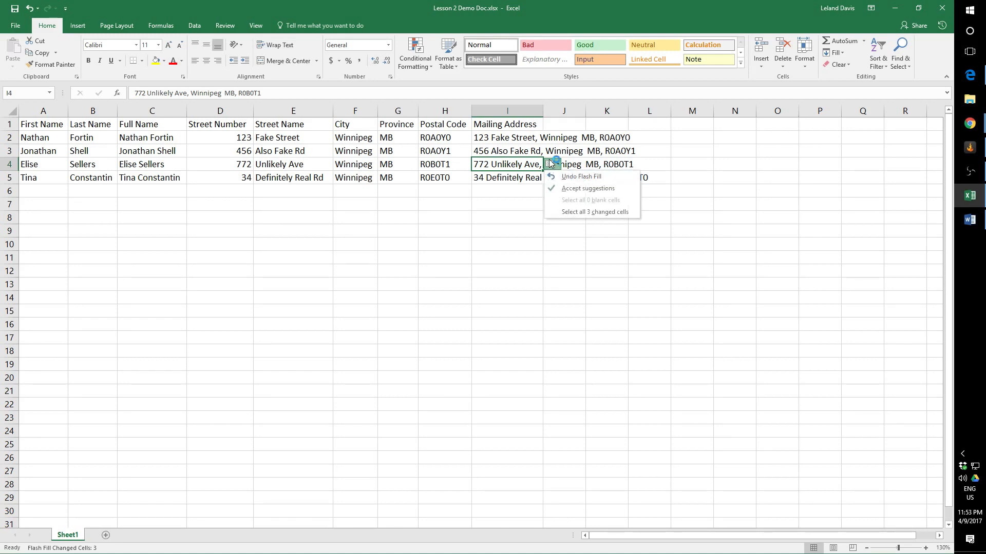
{"action": "left_click", "coordinate": [490, 215]}
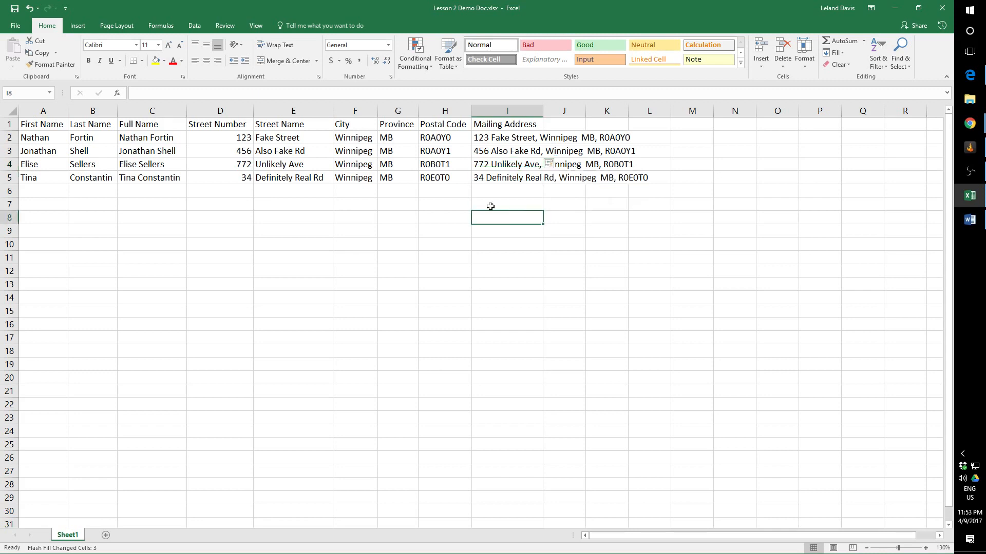